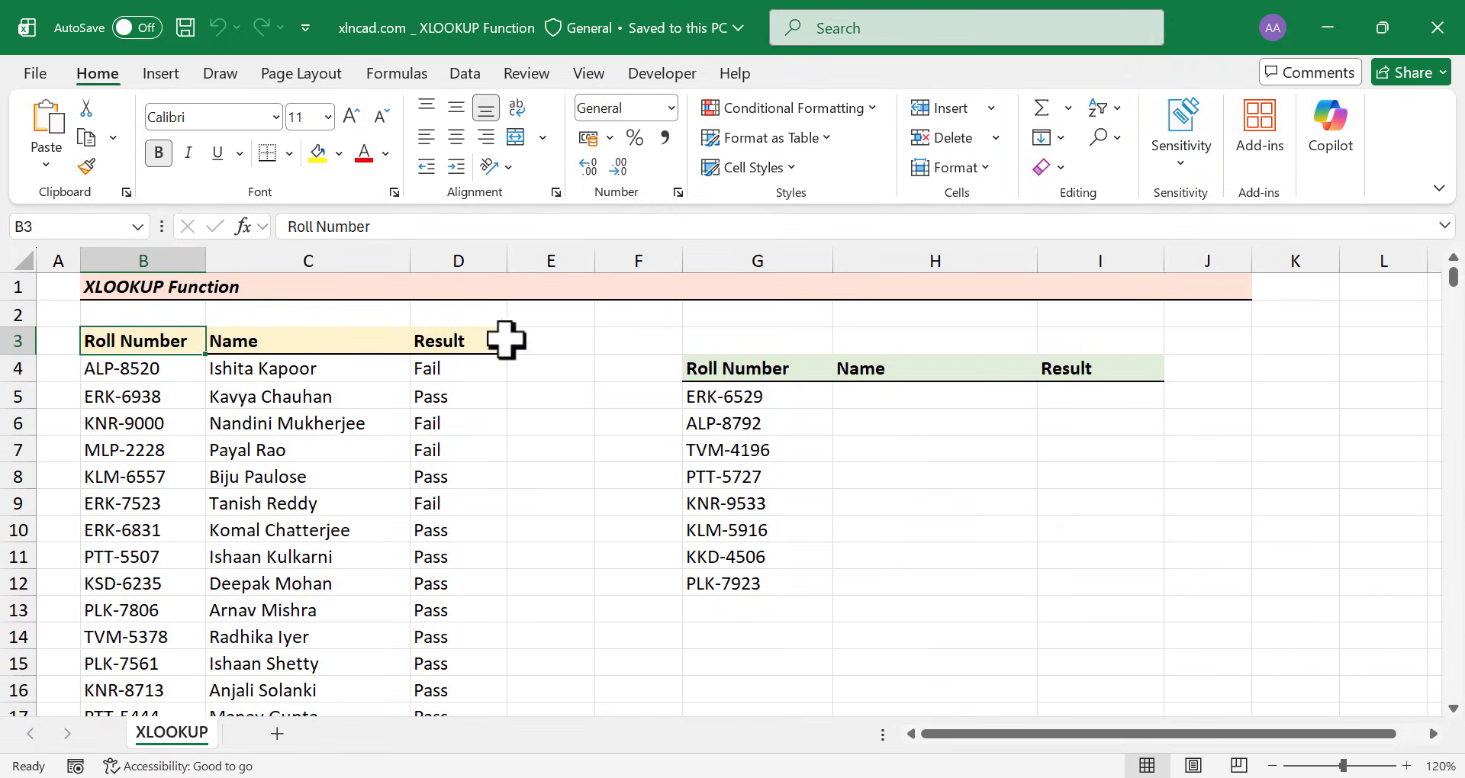
Start =XLOOKUP( in H5 with the roll number in G5 as the lookup value
scroll(174, 416, down, 8)
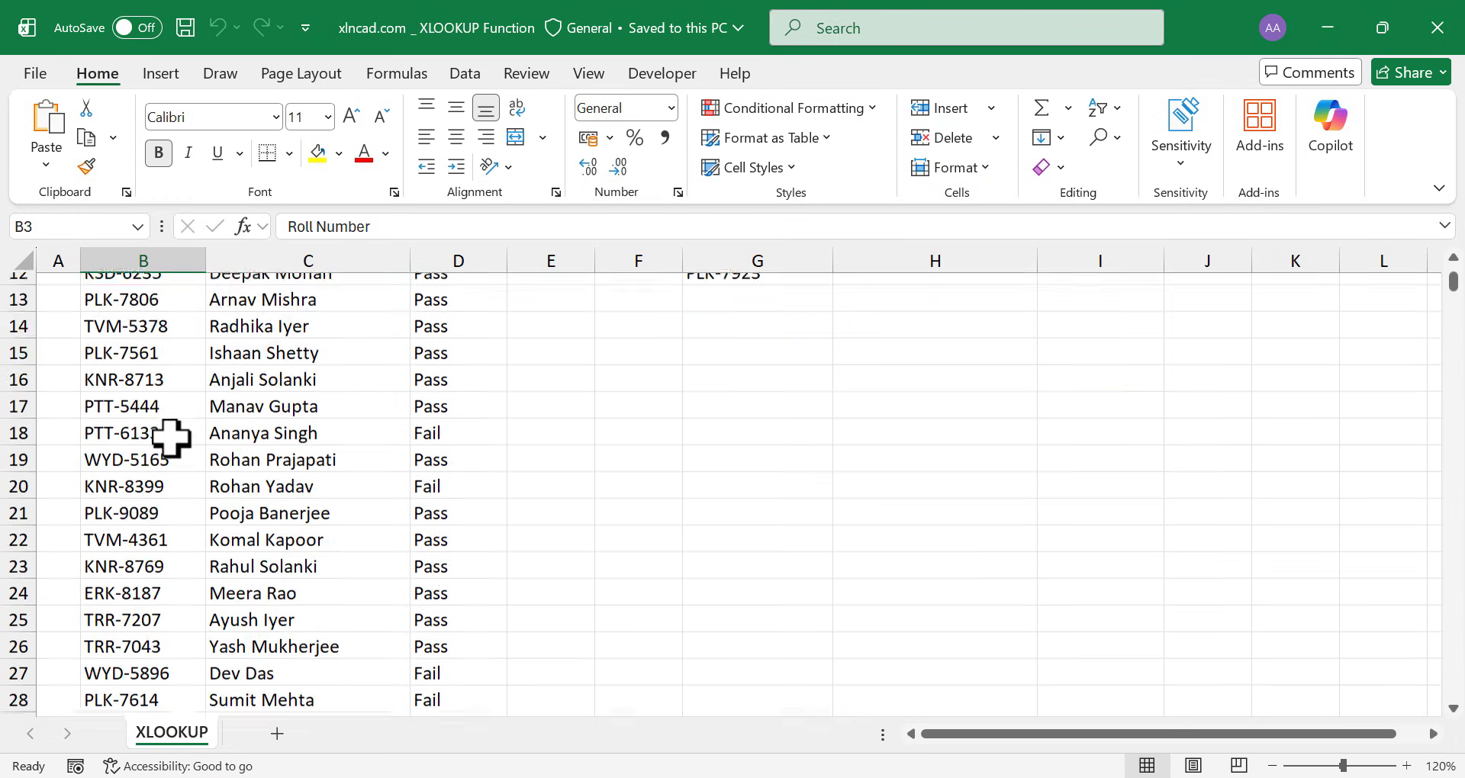
scroll(309, 443, down, 6)
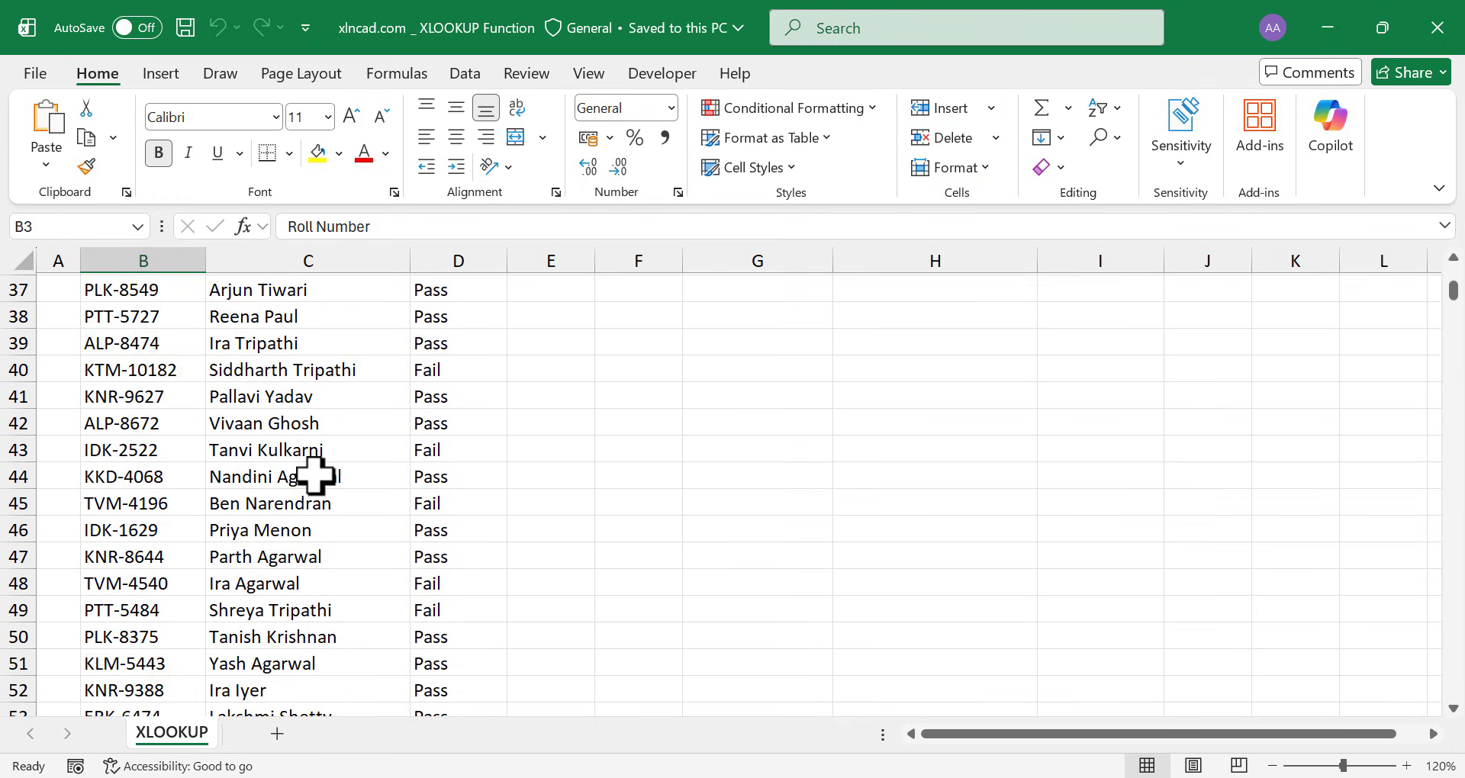
scroll(456, 427, down, 18)
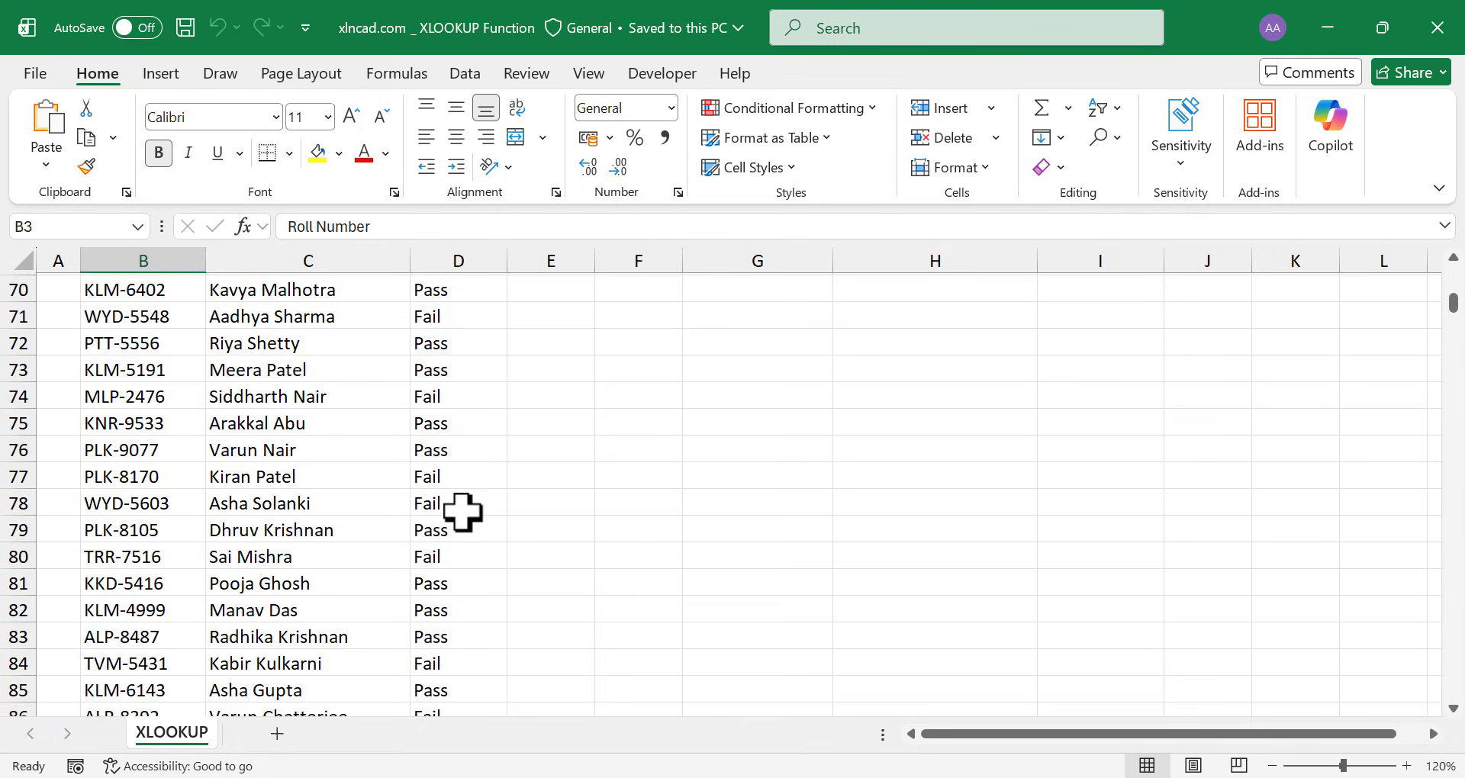
scroll(184, 517, up, 20)
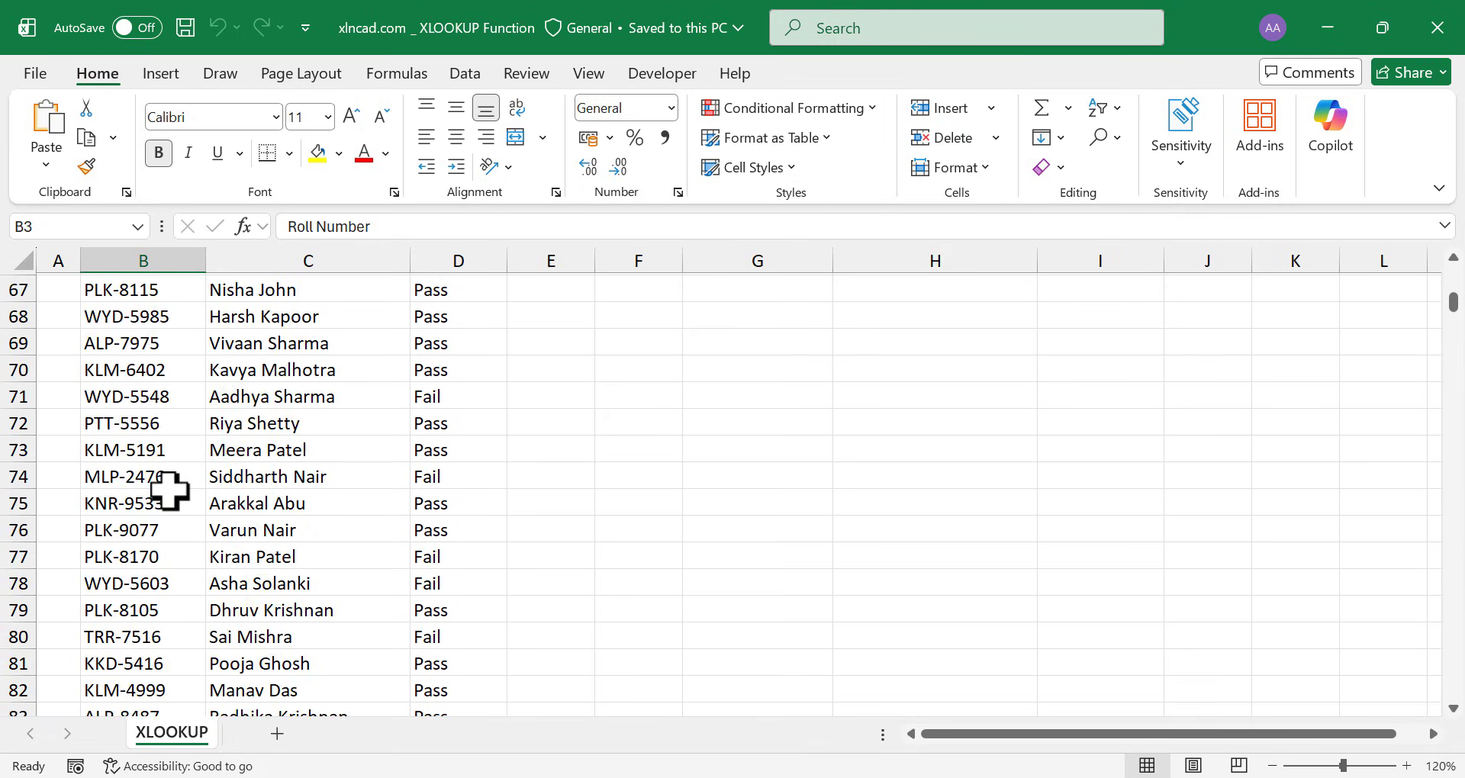
scroll(170, 489, up, 2)
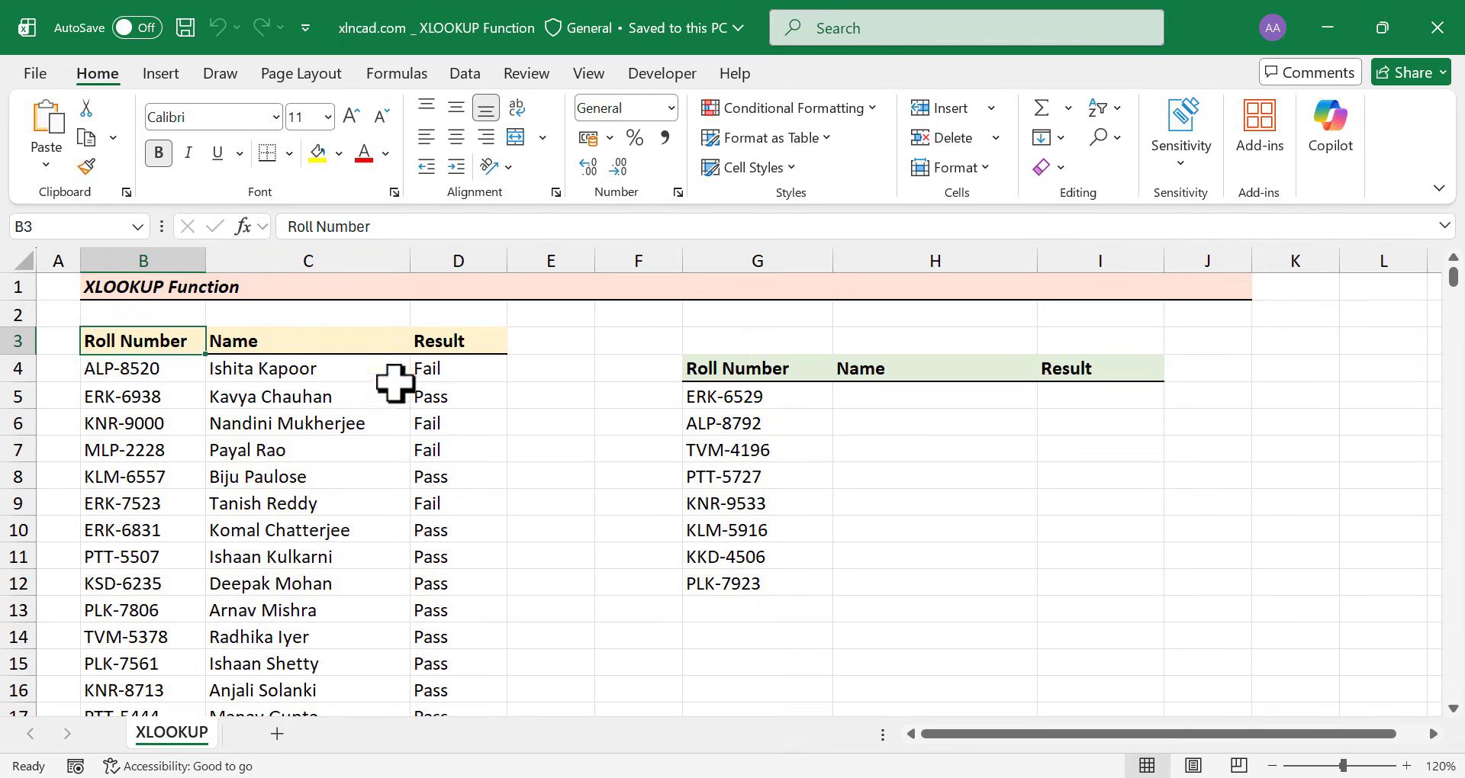
click(874, 396)
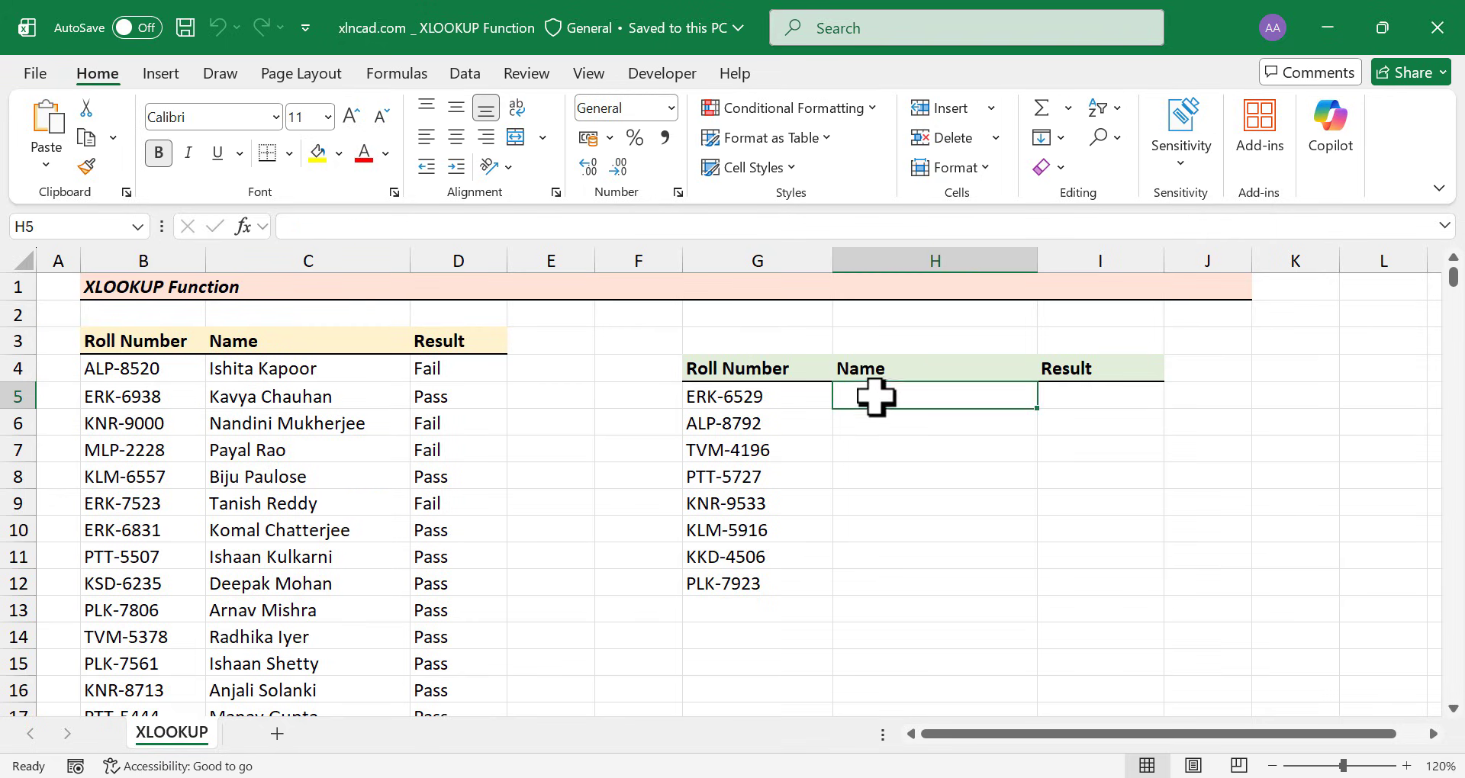
text(=)
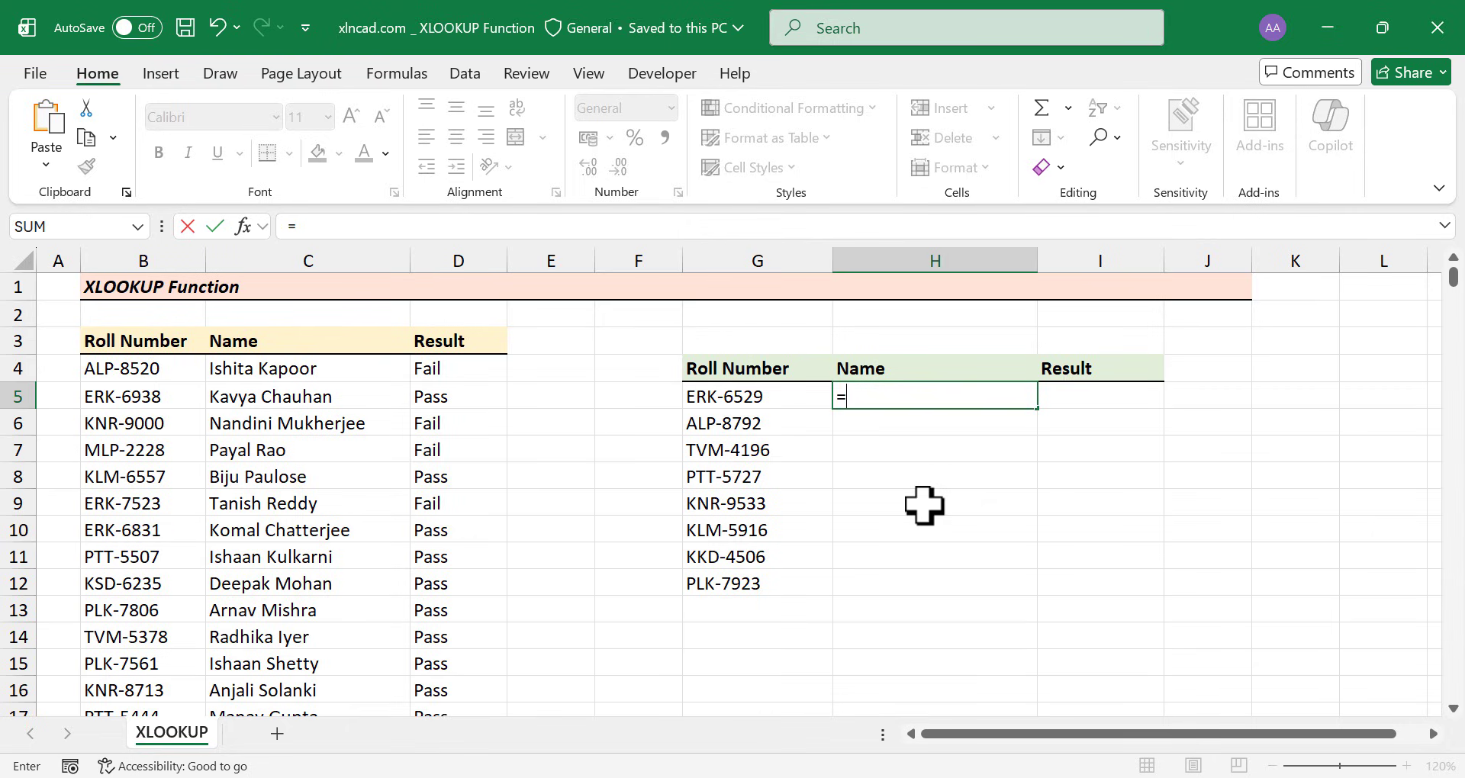
text(XLOOKUP)
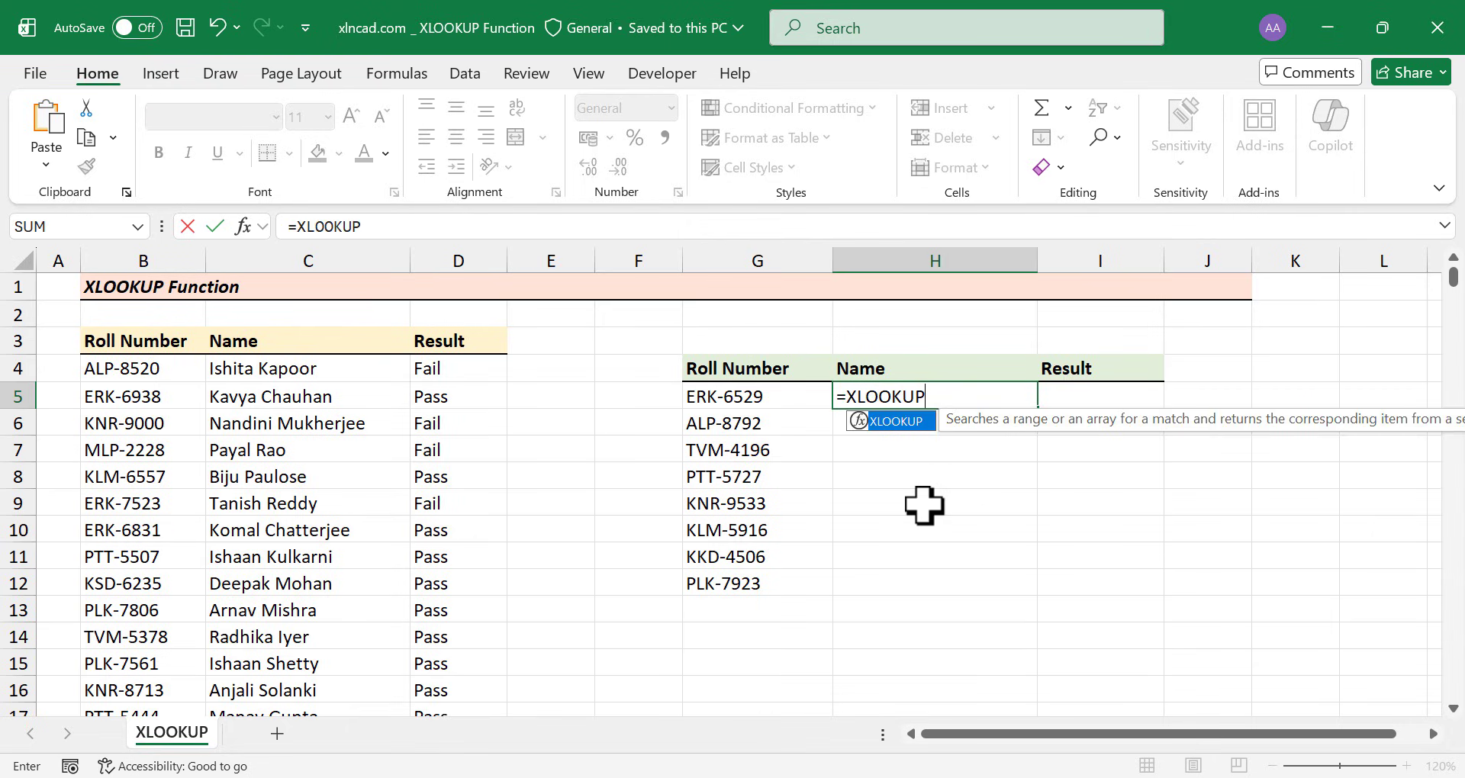
text(()
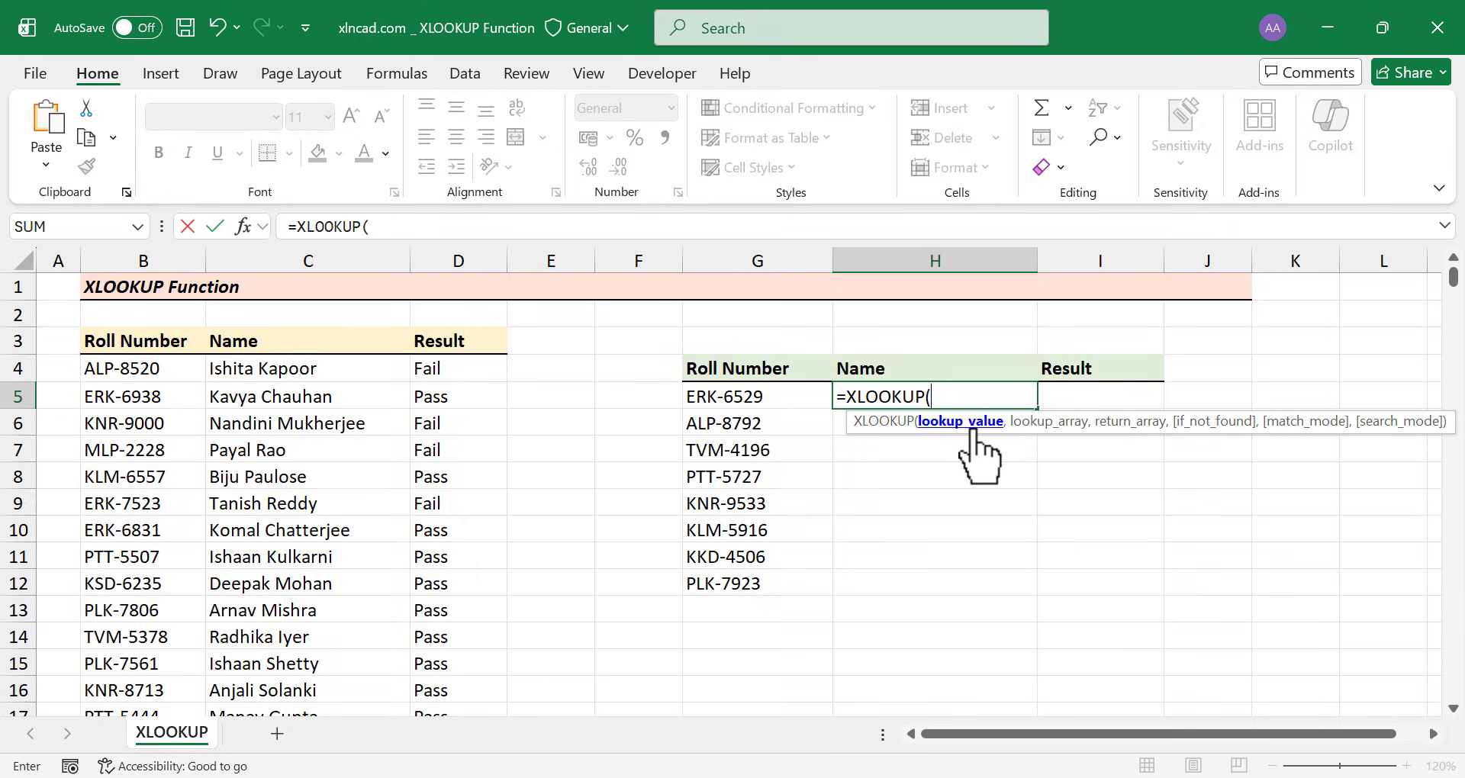
click(787, 395)
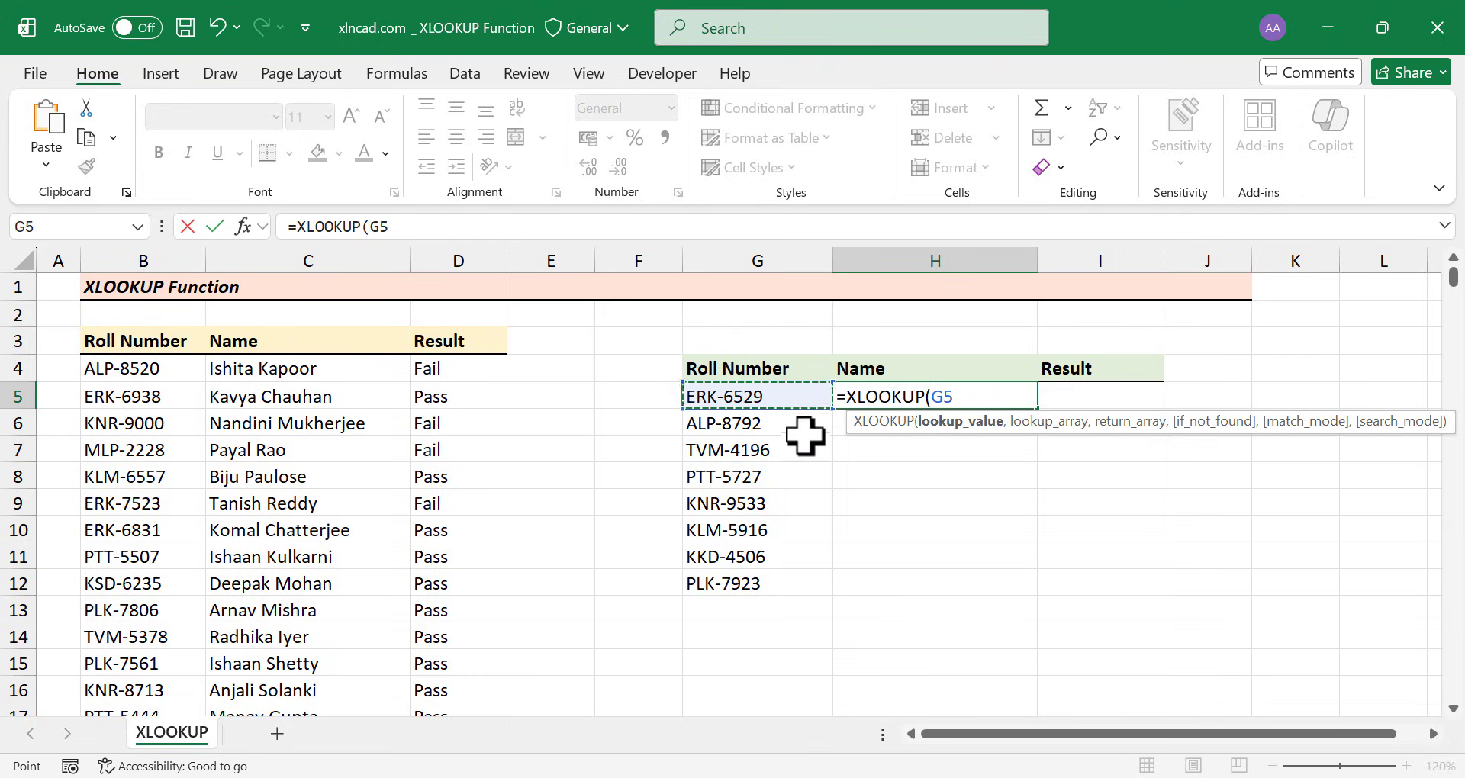
text(,)
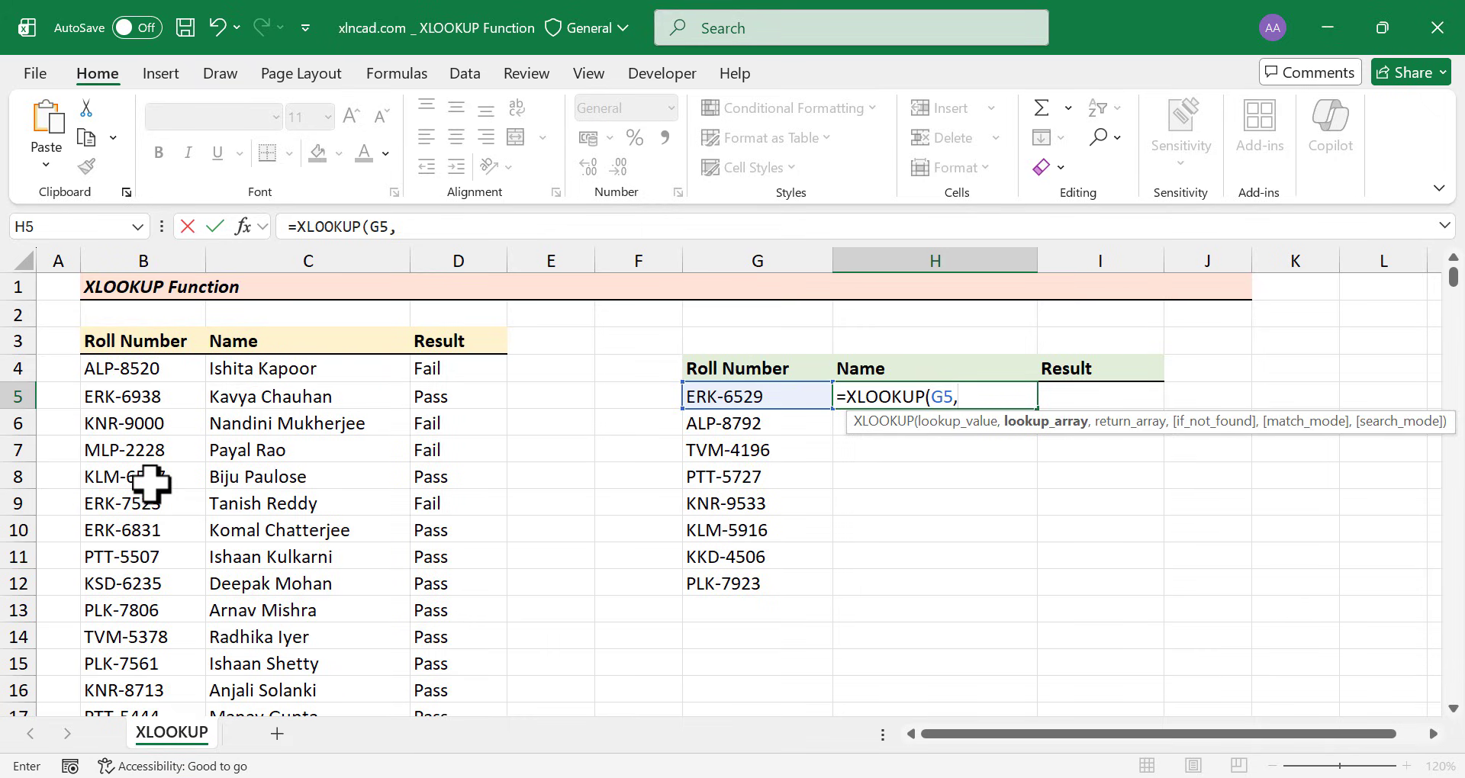
Add B4:B1103 as the lookup array, making the formula =XLOOKUP(G5,B4:B1103,
click(141, 367)
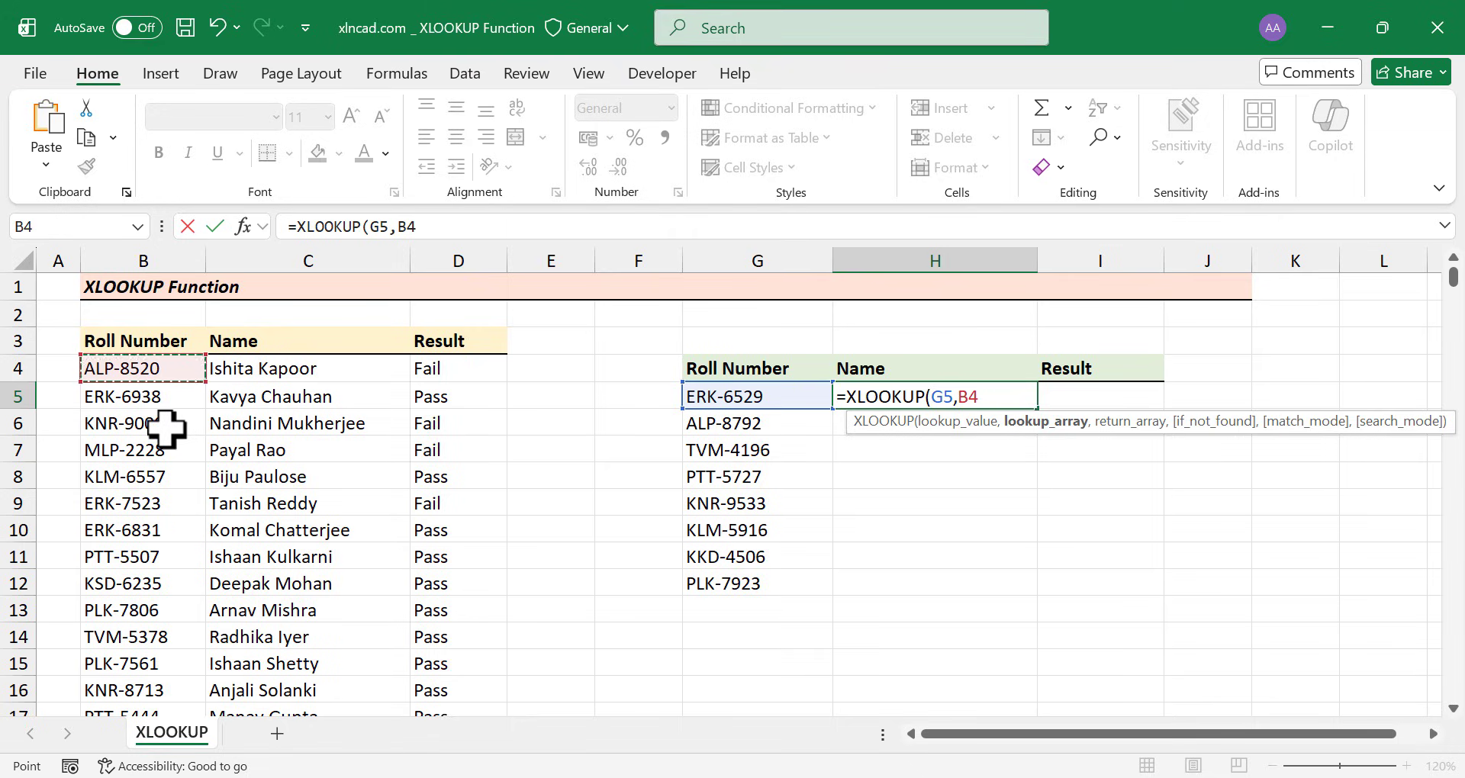
key(ctrl+shift+Down)
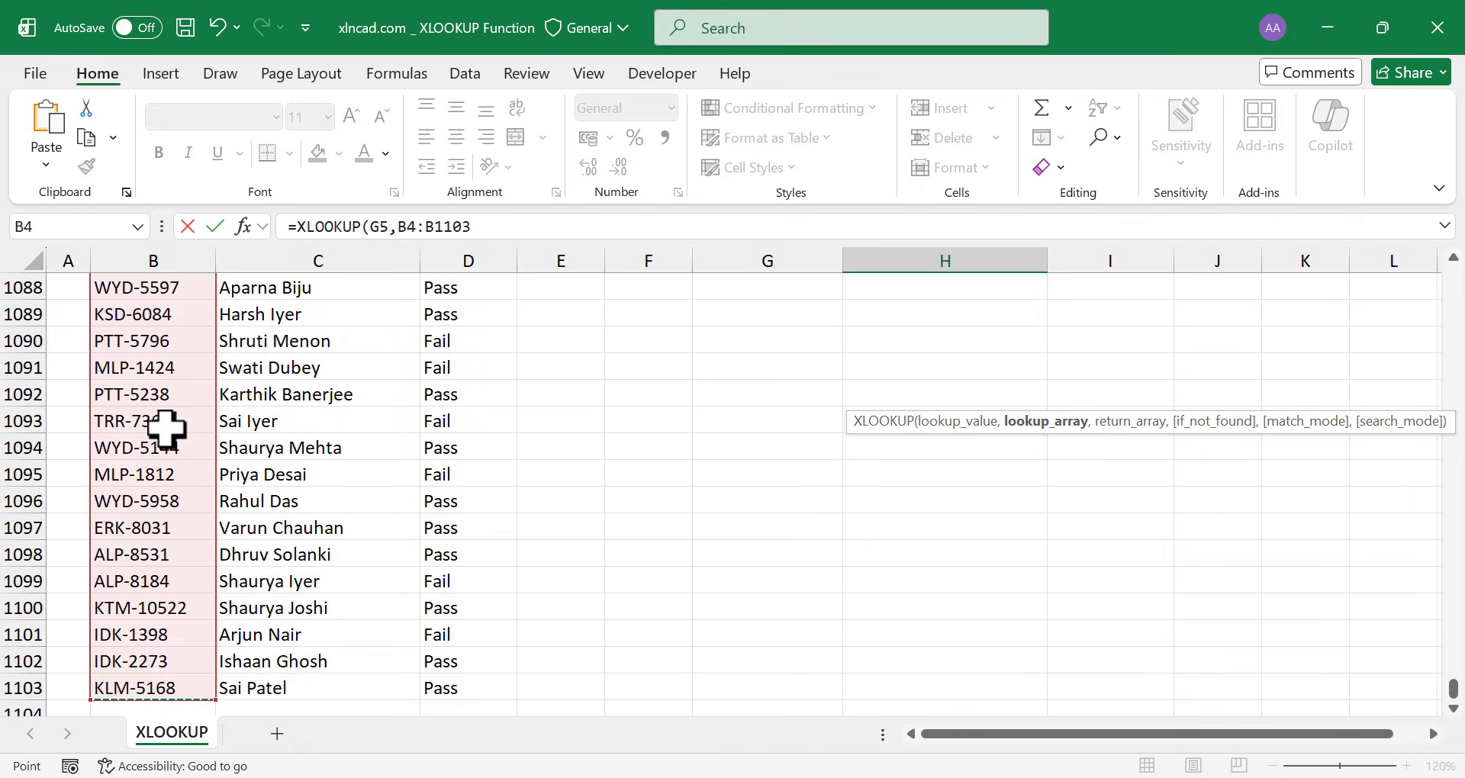
scroll(203, 557, down, 1)
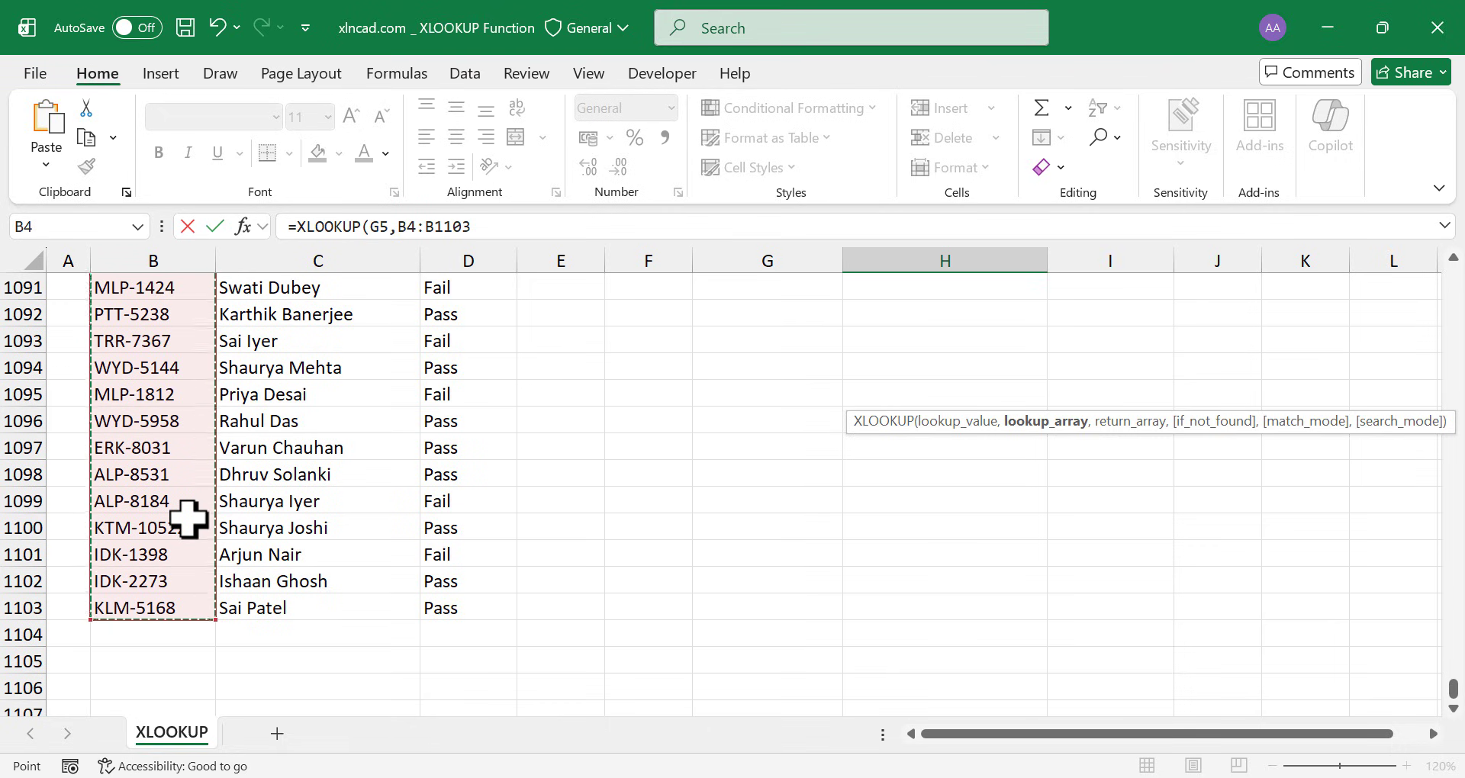
key(ctrl+BackSpace)
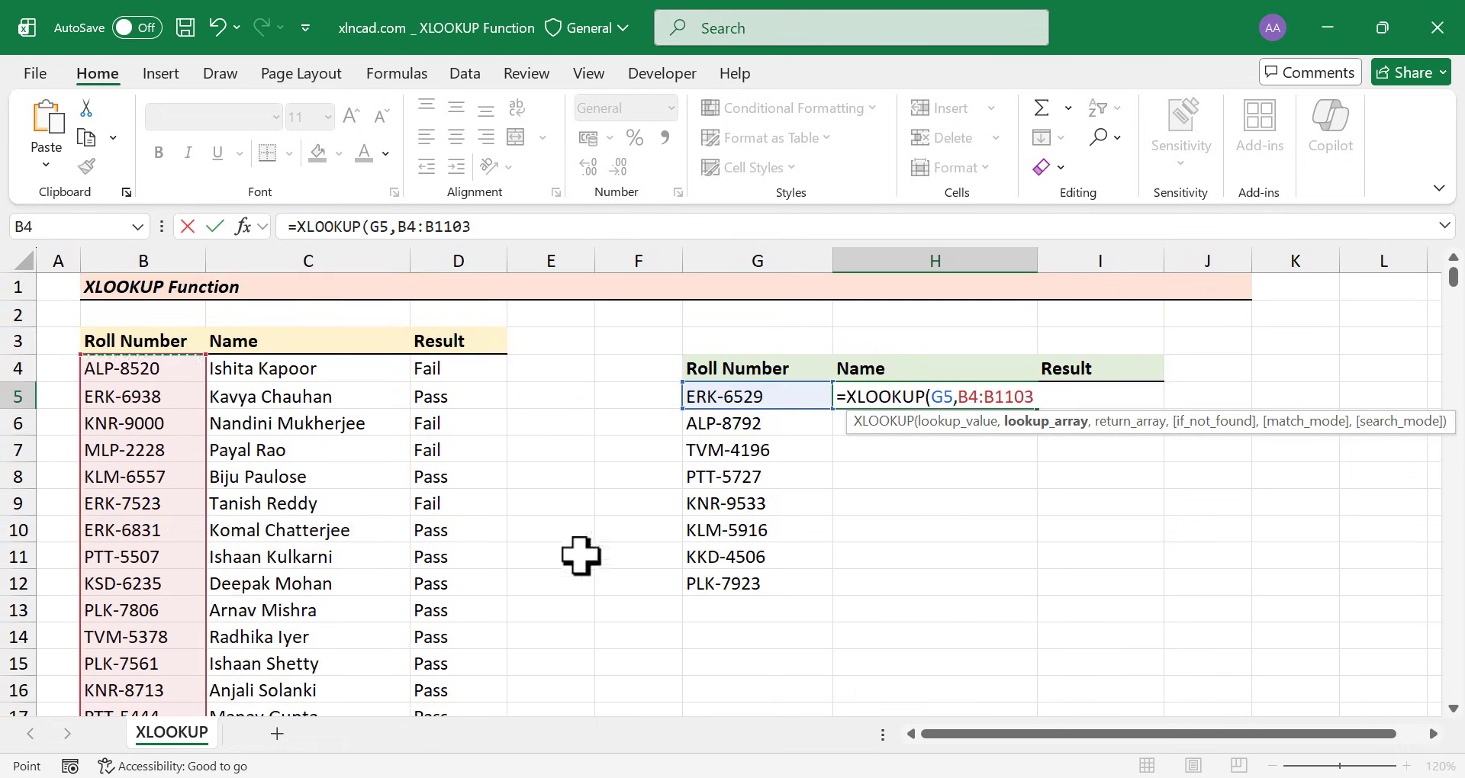
text(,)
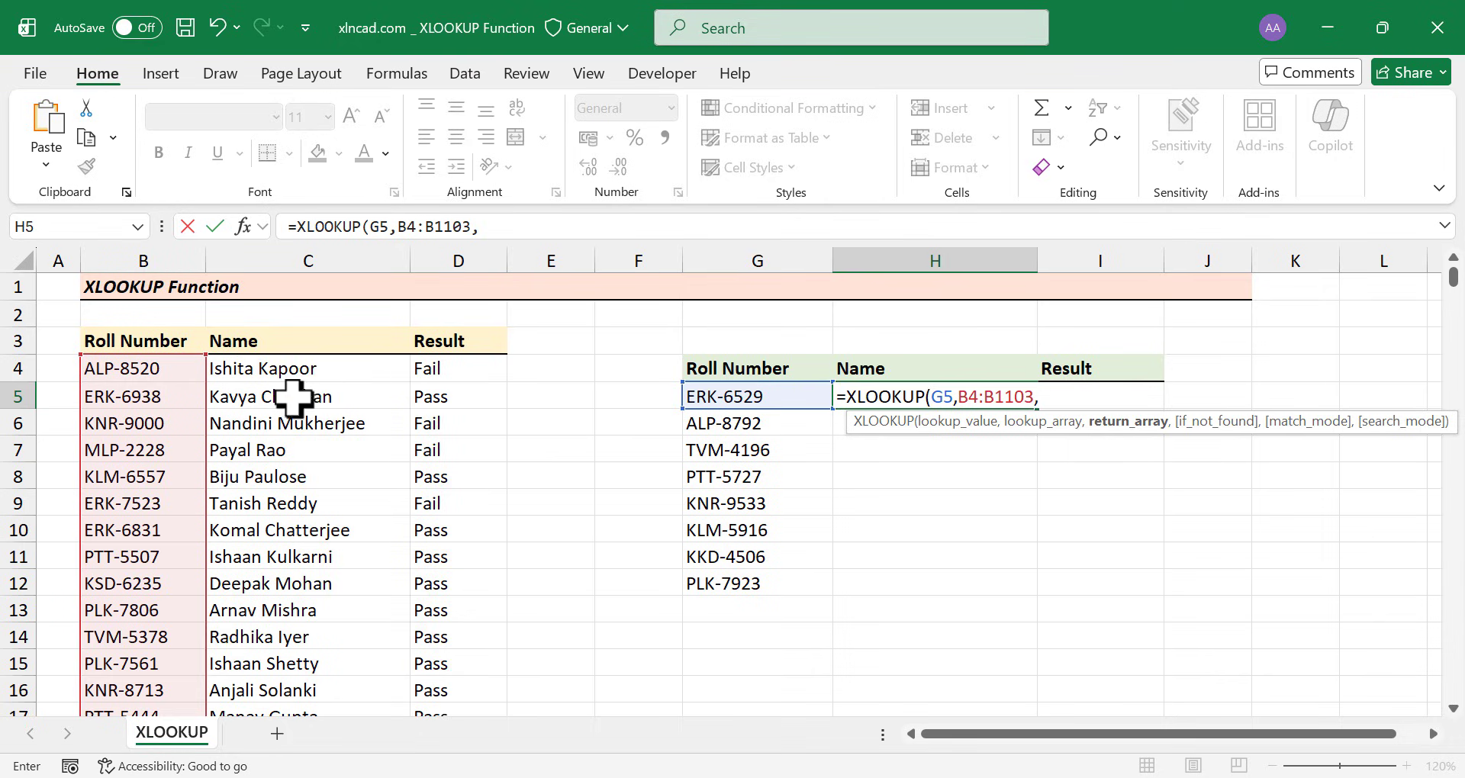
Complete H5 as =XLOOKUP(G5,B4:B1103,C4:C1103) to return ERK-6529's name
click(276, 370)
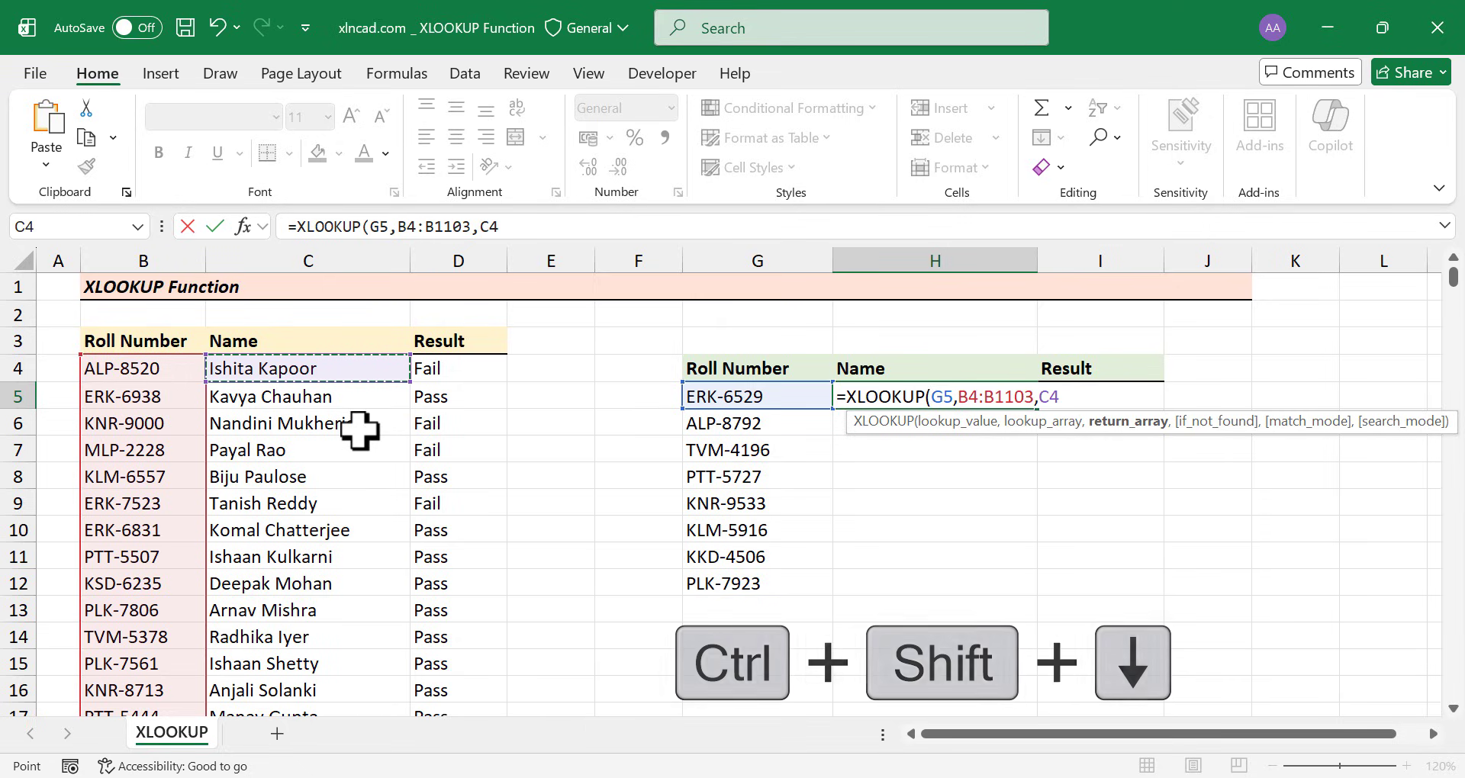
key(ctrl+shift+Down)
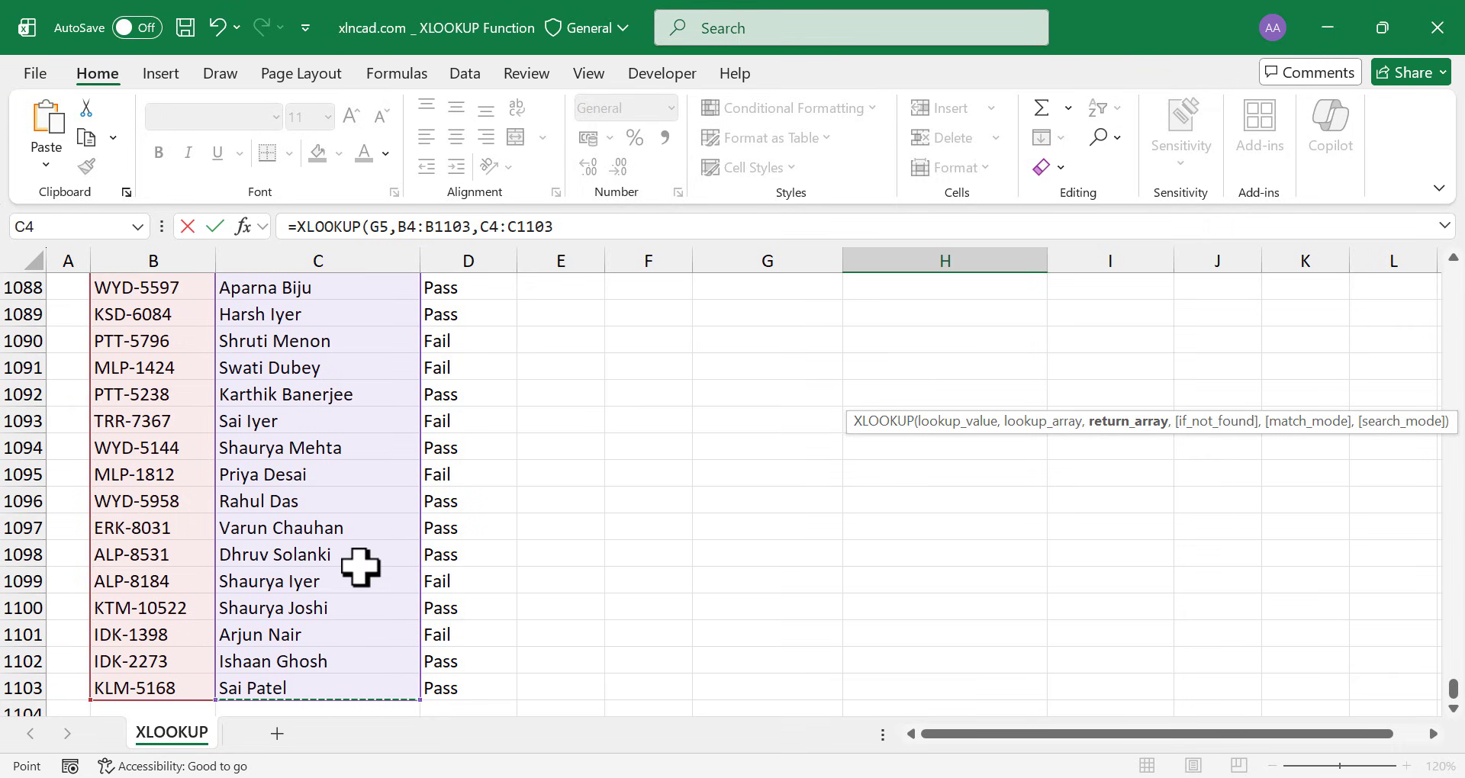
key(ctrl+BackSpace)
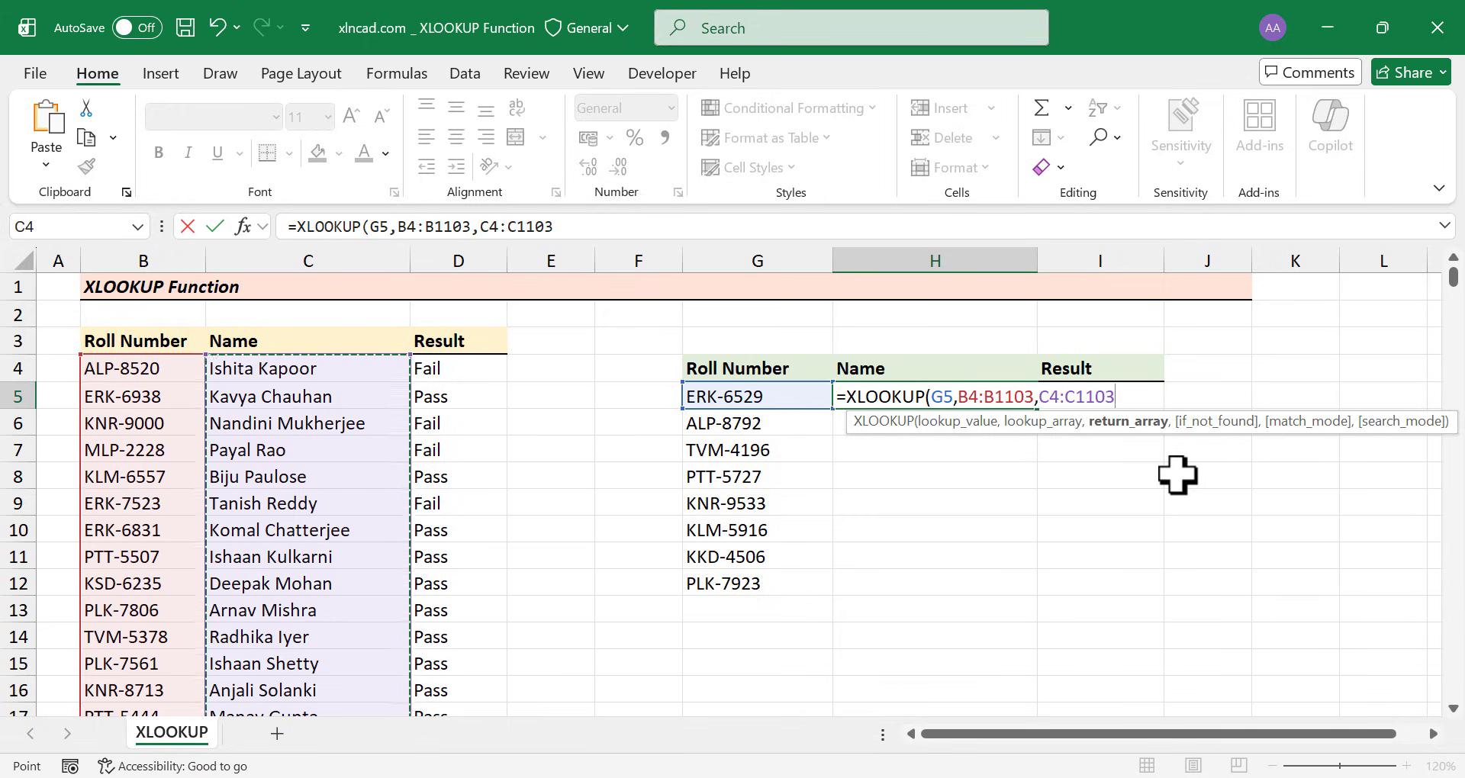
text())
key(Return)
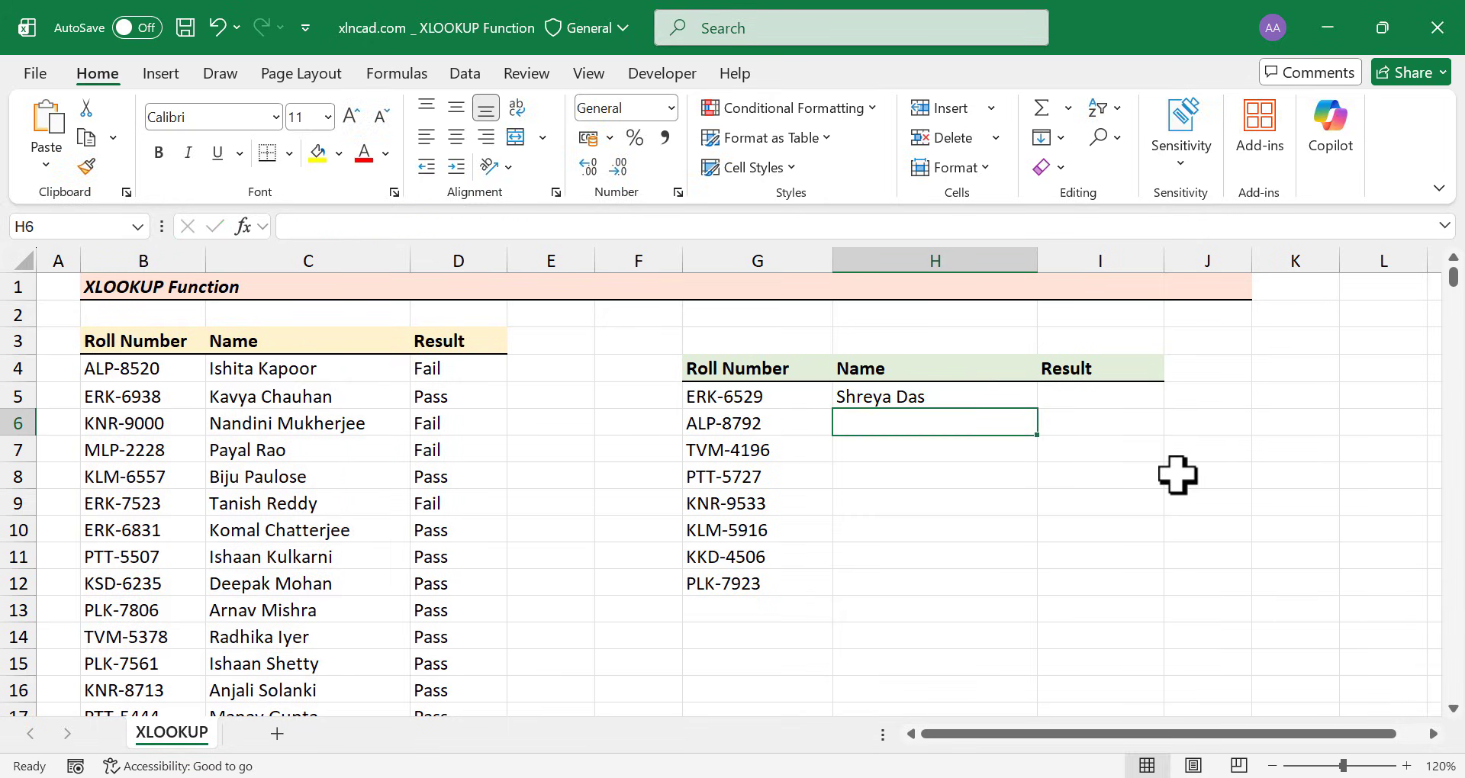
click(943, 400)
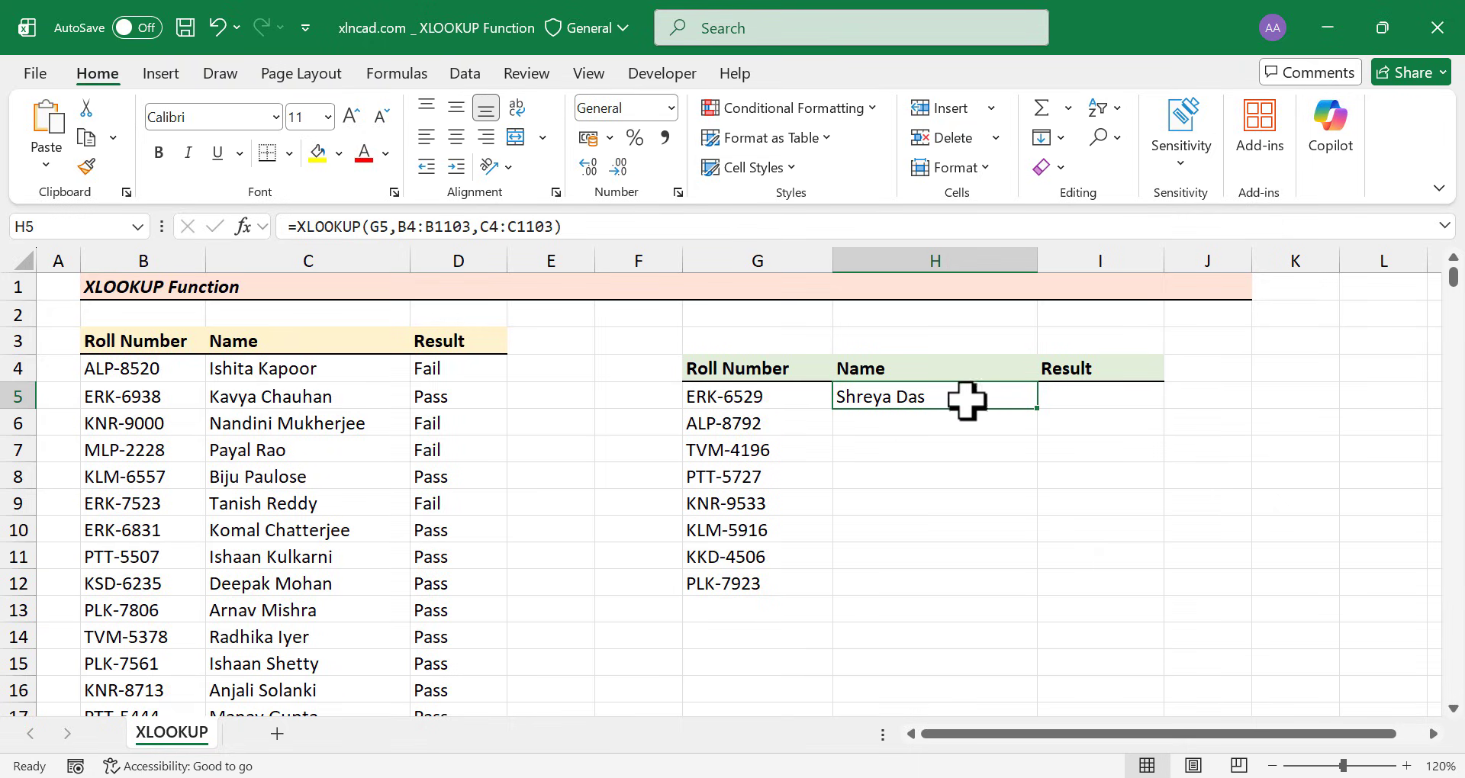
Enter =XLOOKUP(G5,B4:B1103,D4:D1103) in I5 so it returns Fail for ERK-6529
click(1080, 398)
text(=)
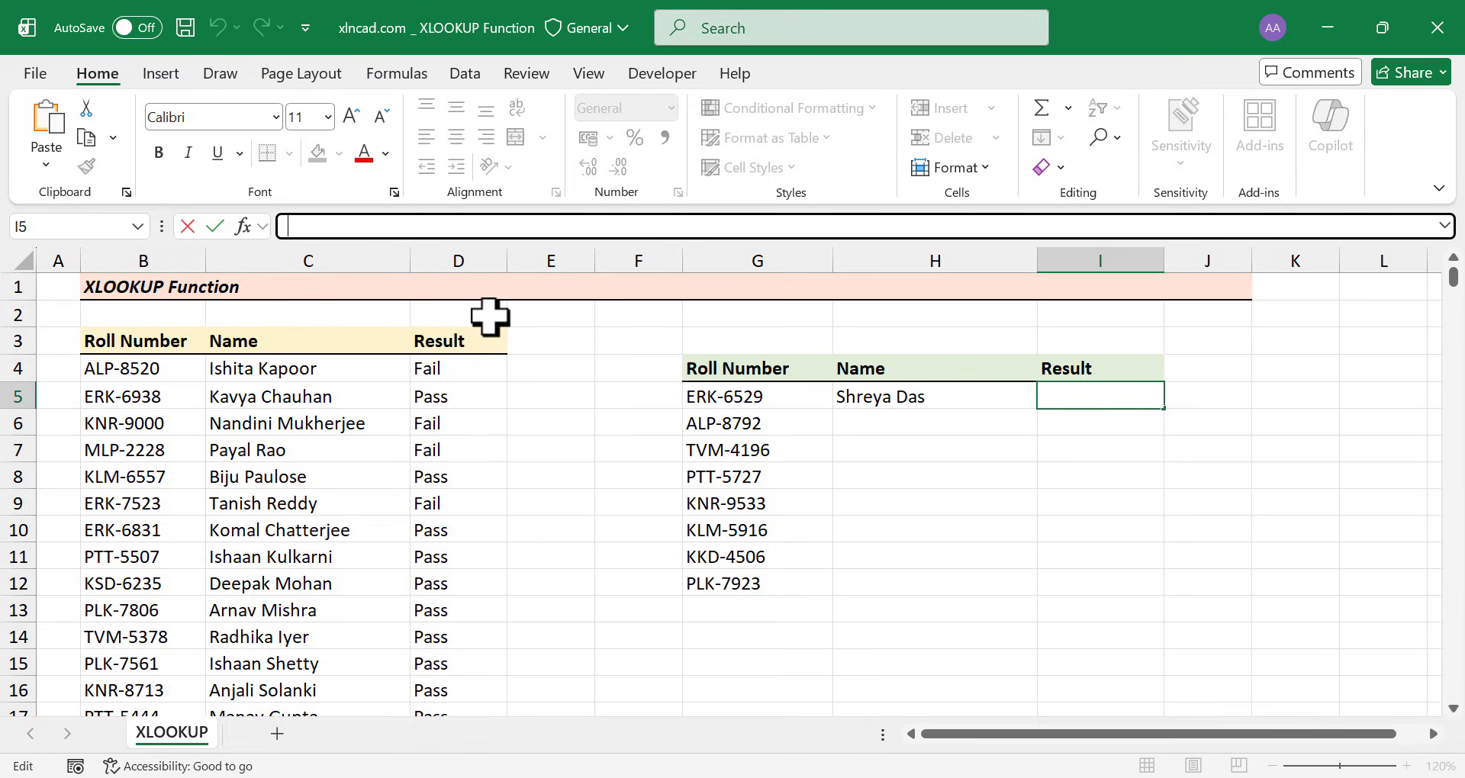
text(xloo)
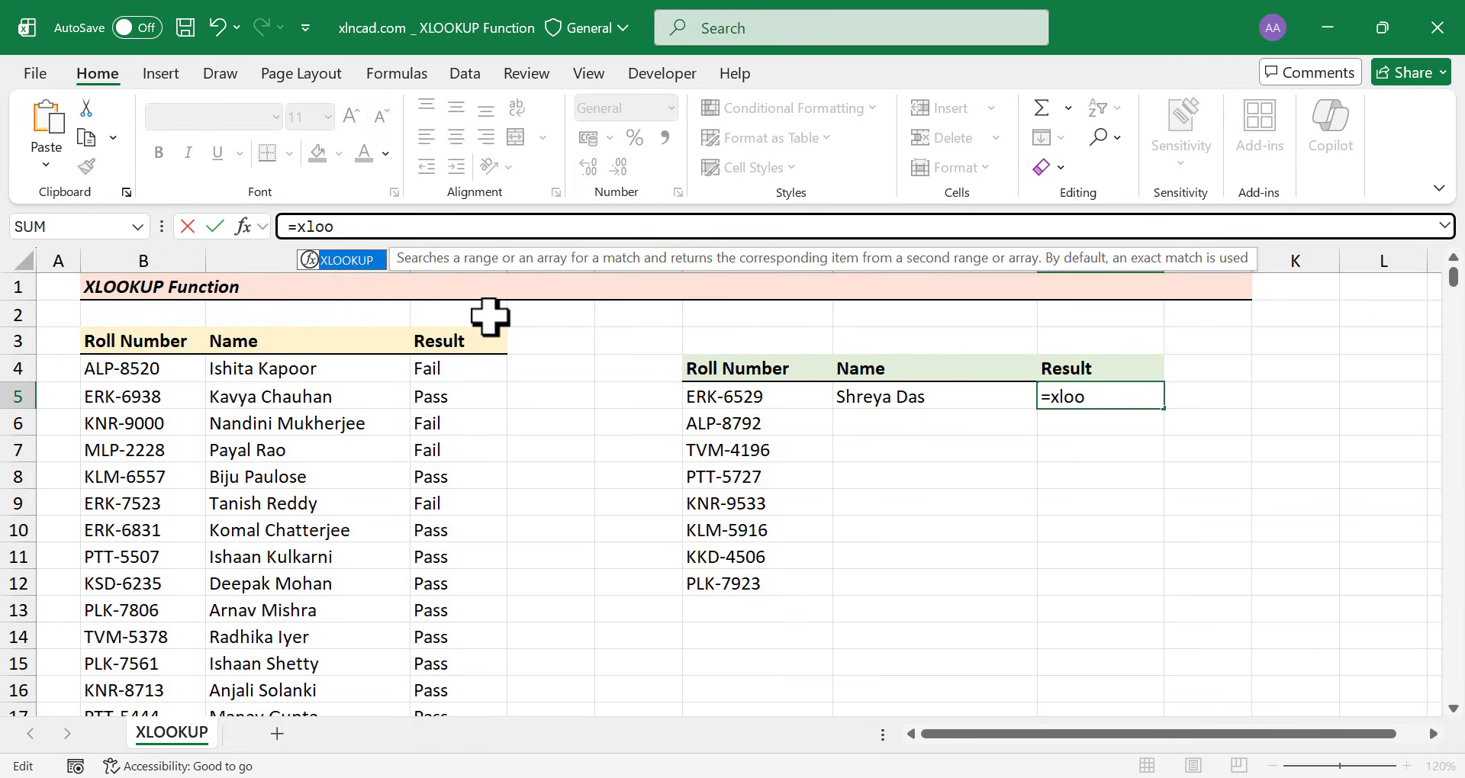
double_click(360, 261)
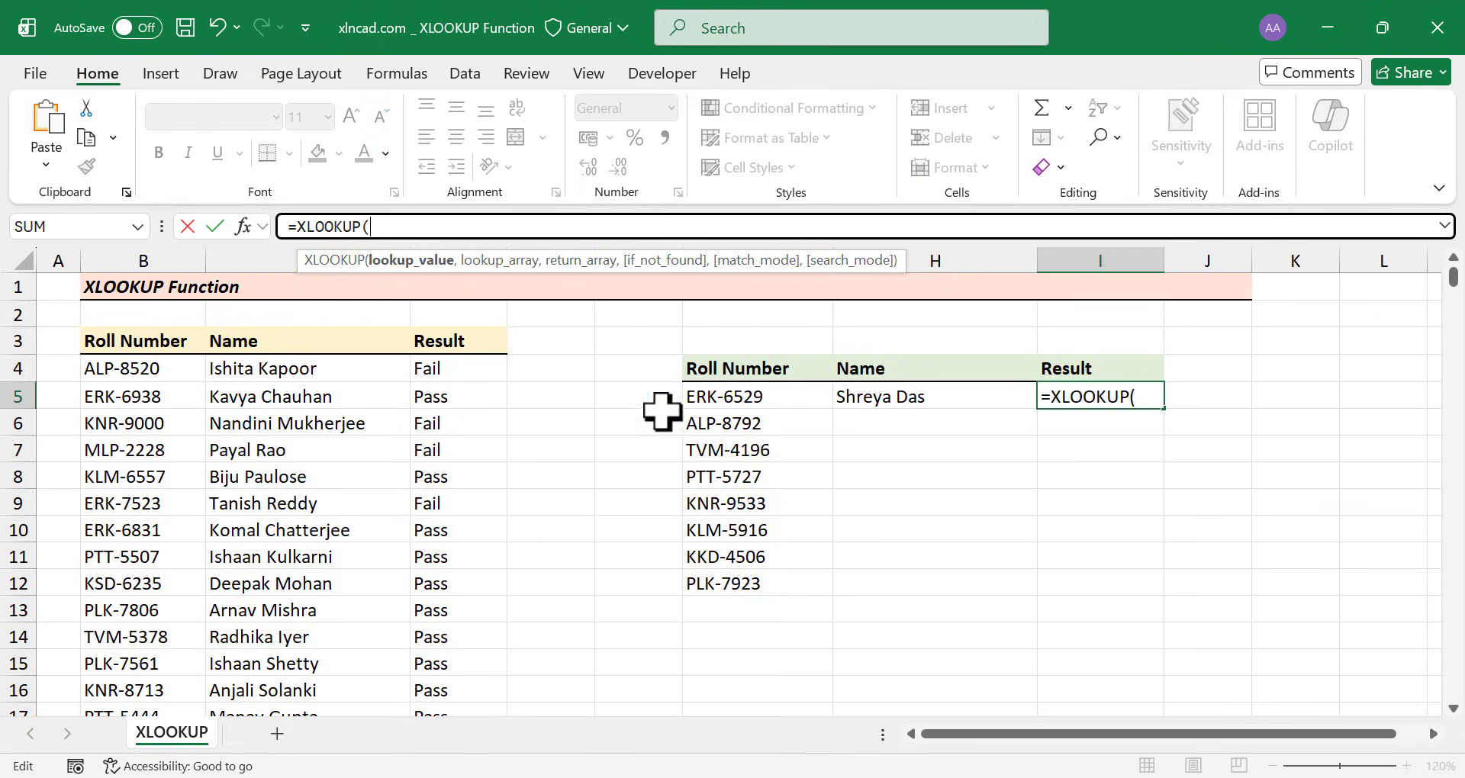
click(782, 399)
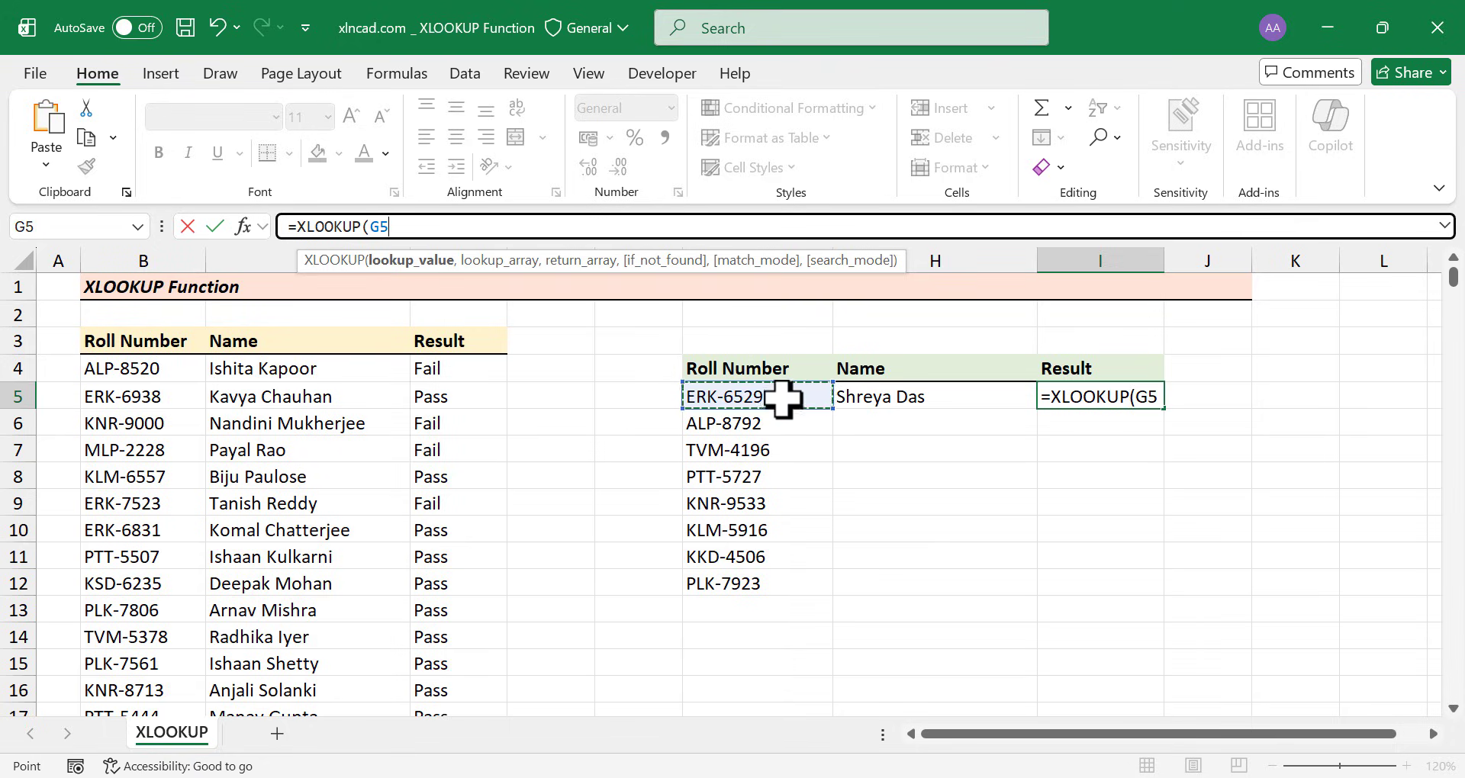
text(,)
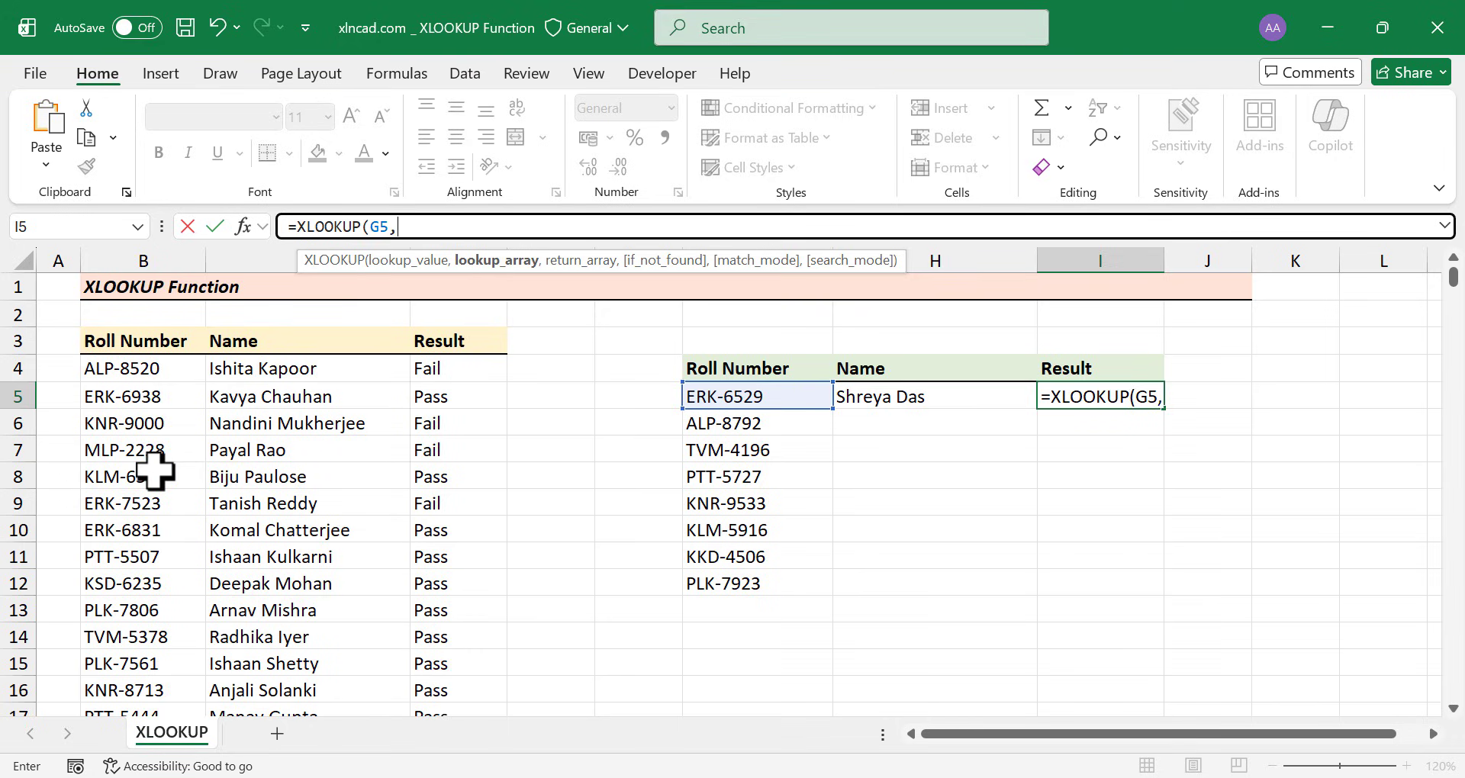
click(174, 368)
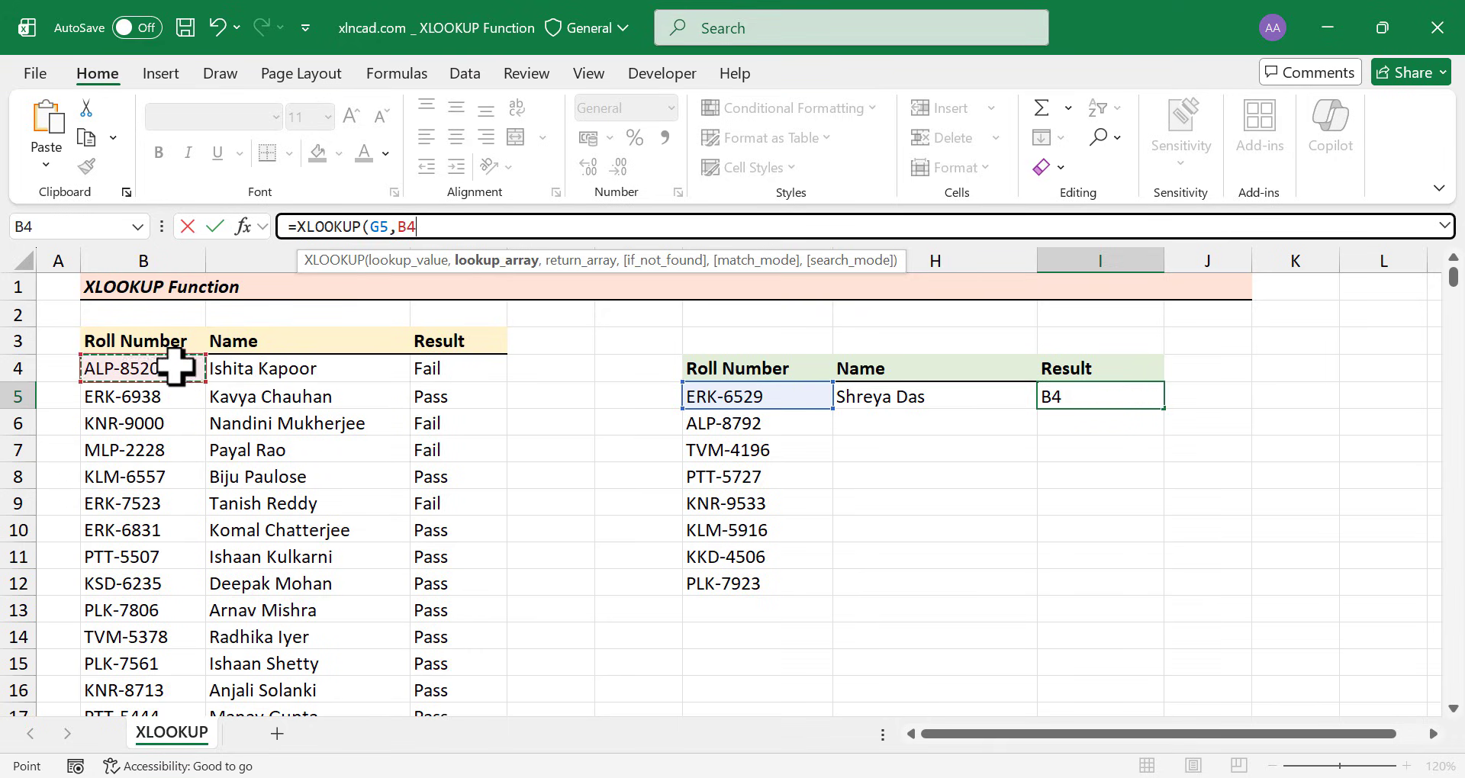
key(ctrl+shift+Down)
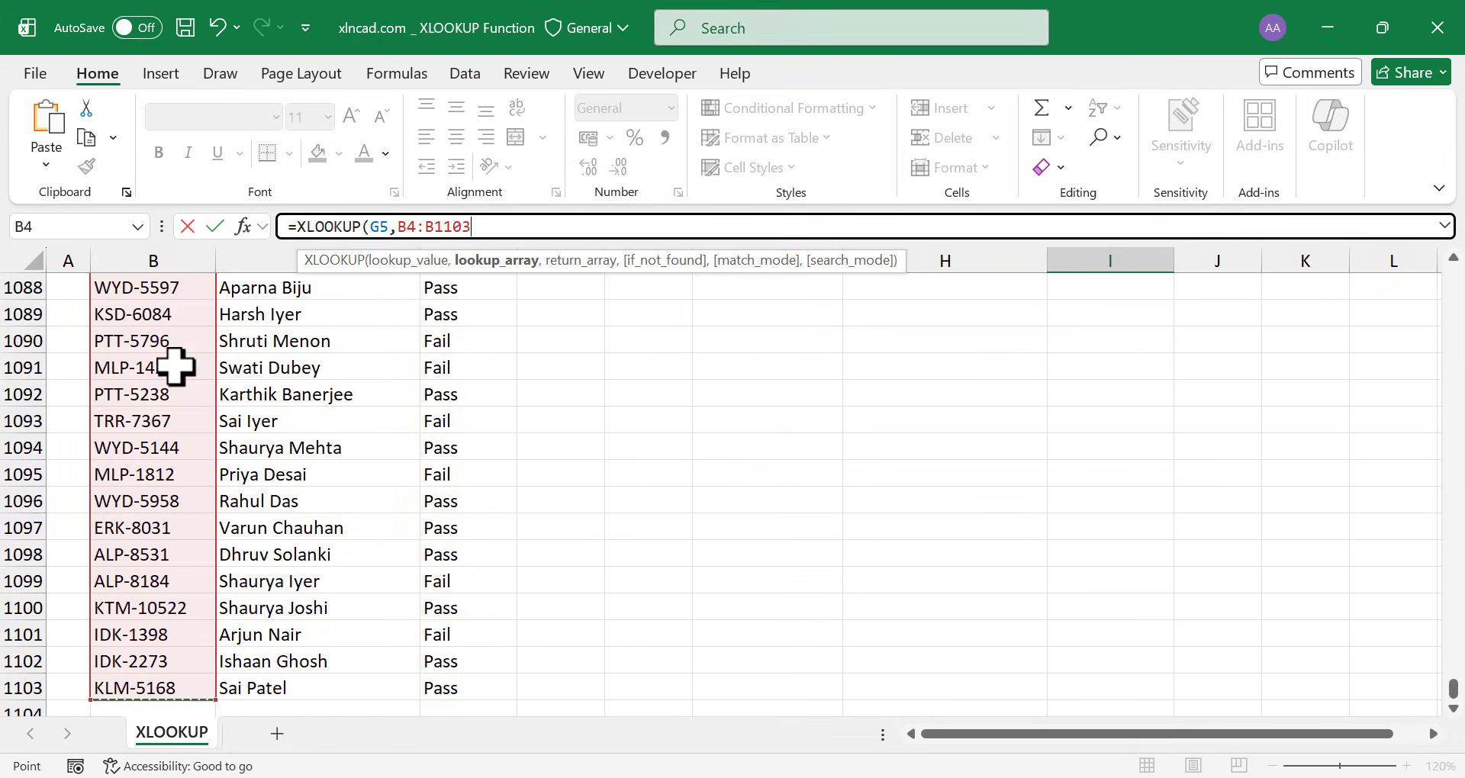
text(,)
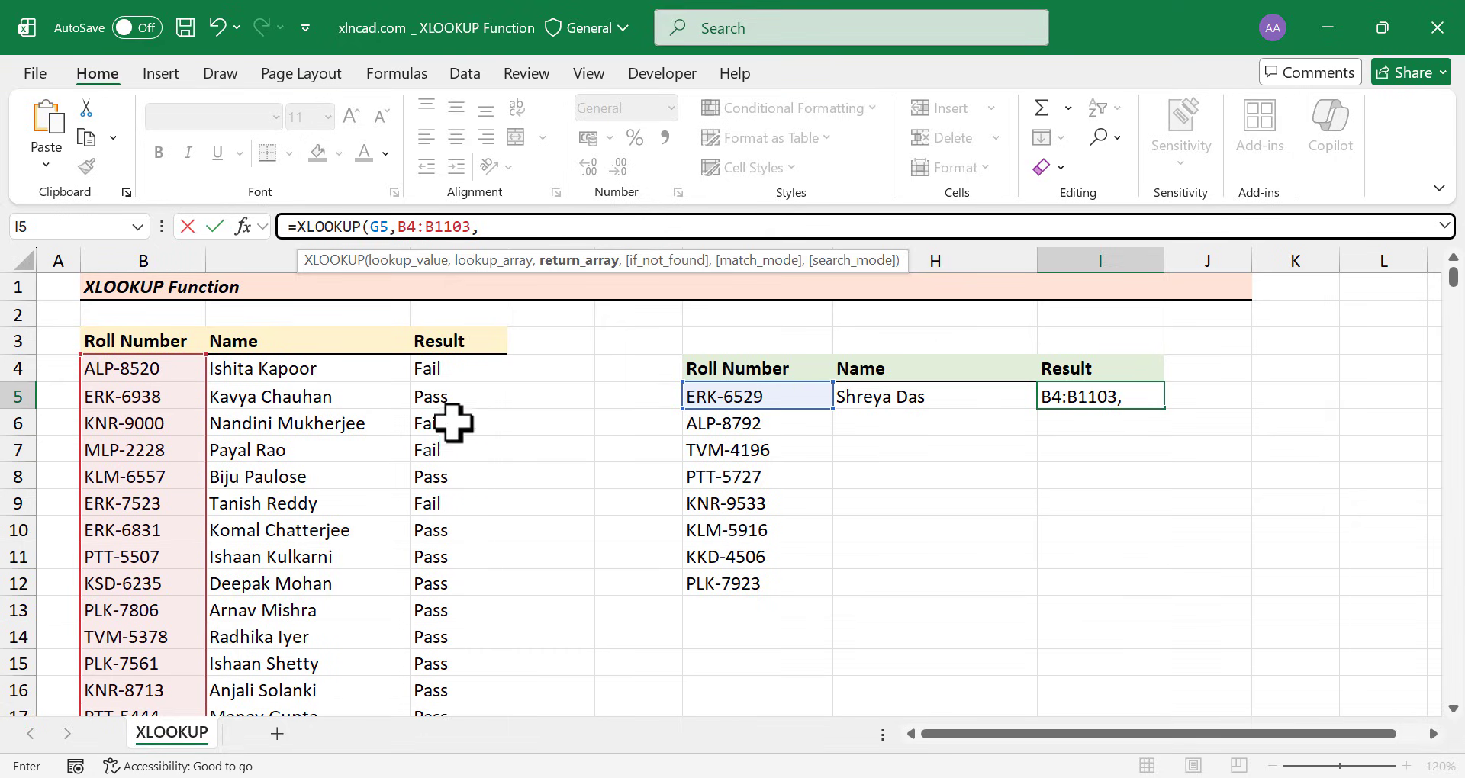
click(464, 370)
key(ctrl+shift+Down)
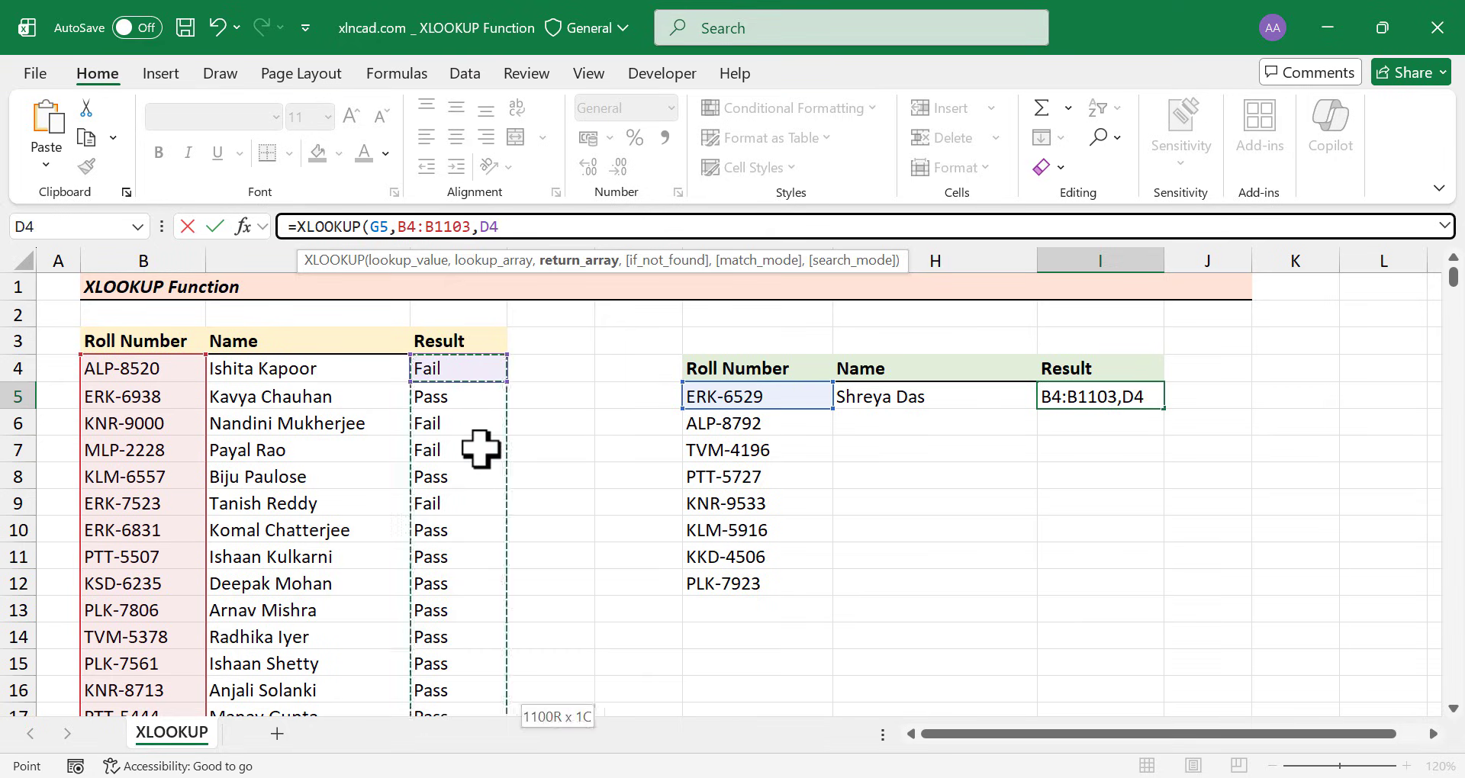
key(ctrl+BackSpace)
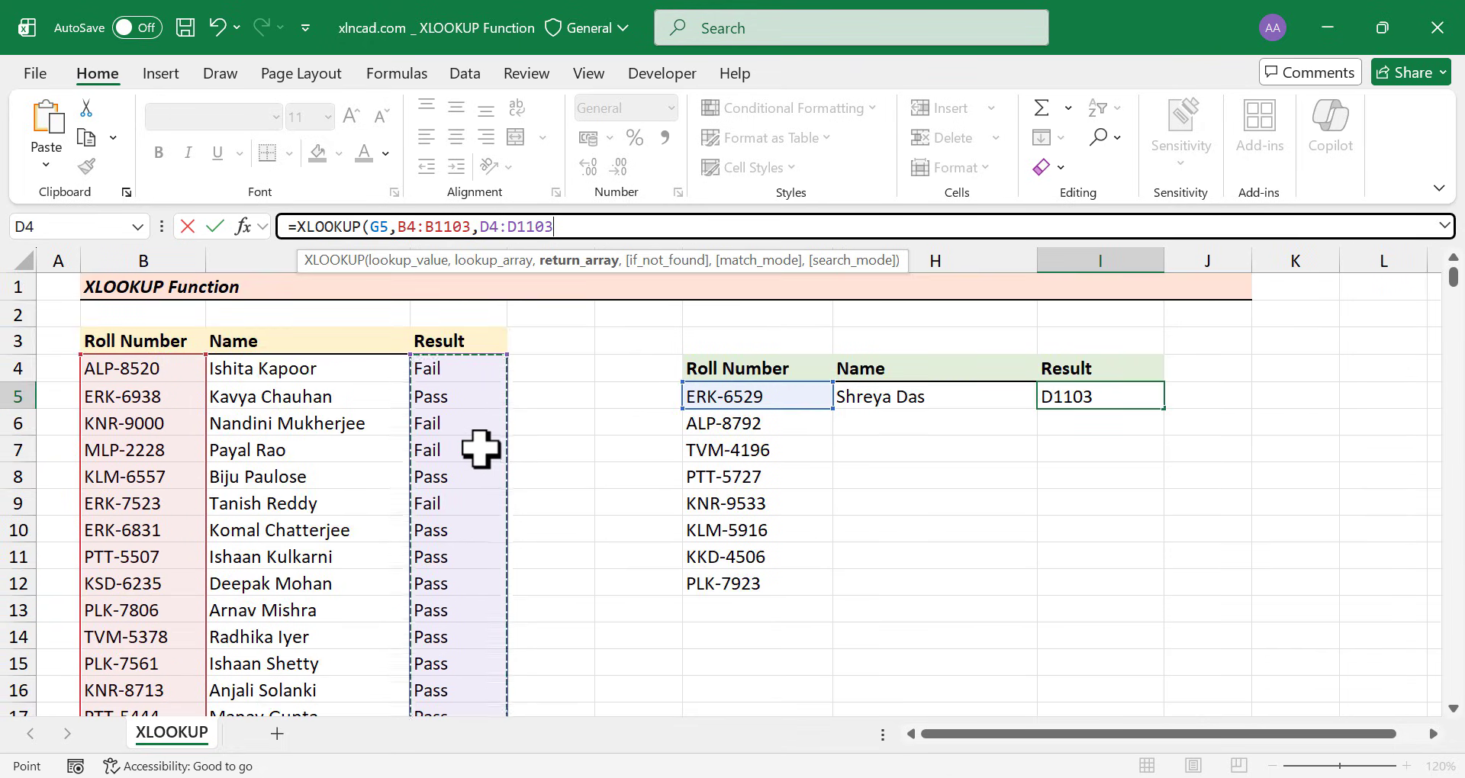
key(Return)
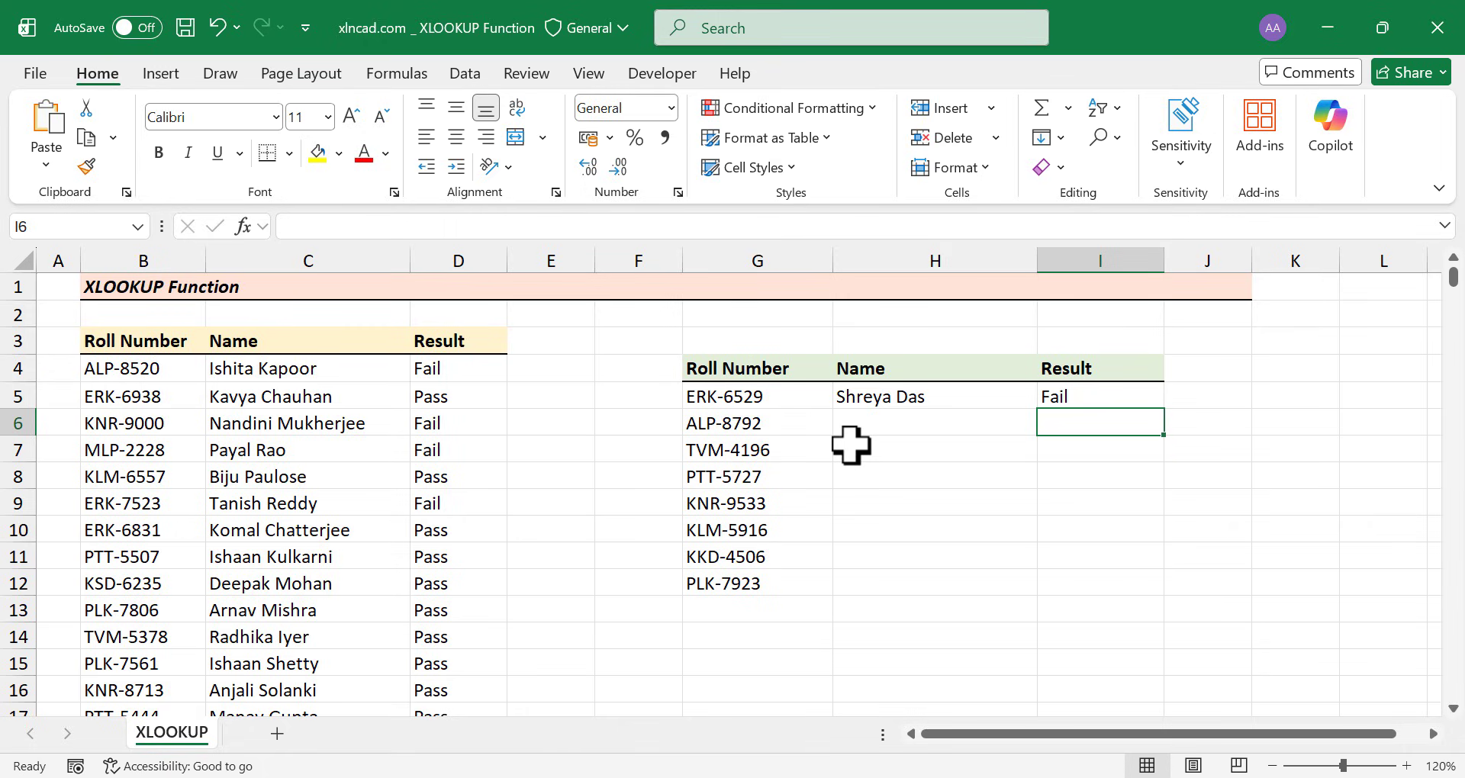
click(786, 393)
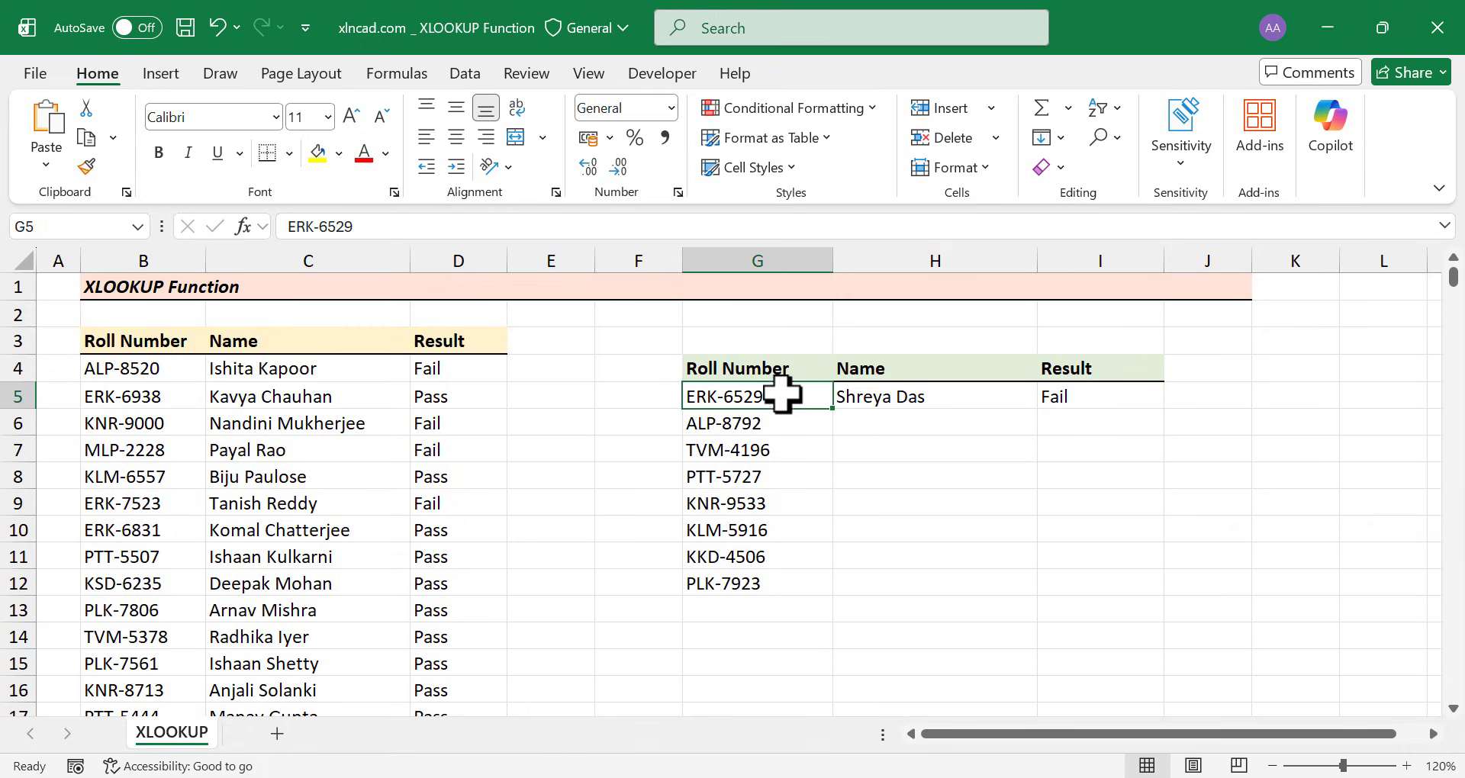
drag(355, 226, 287, 227)
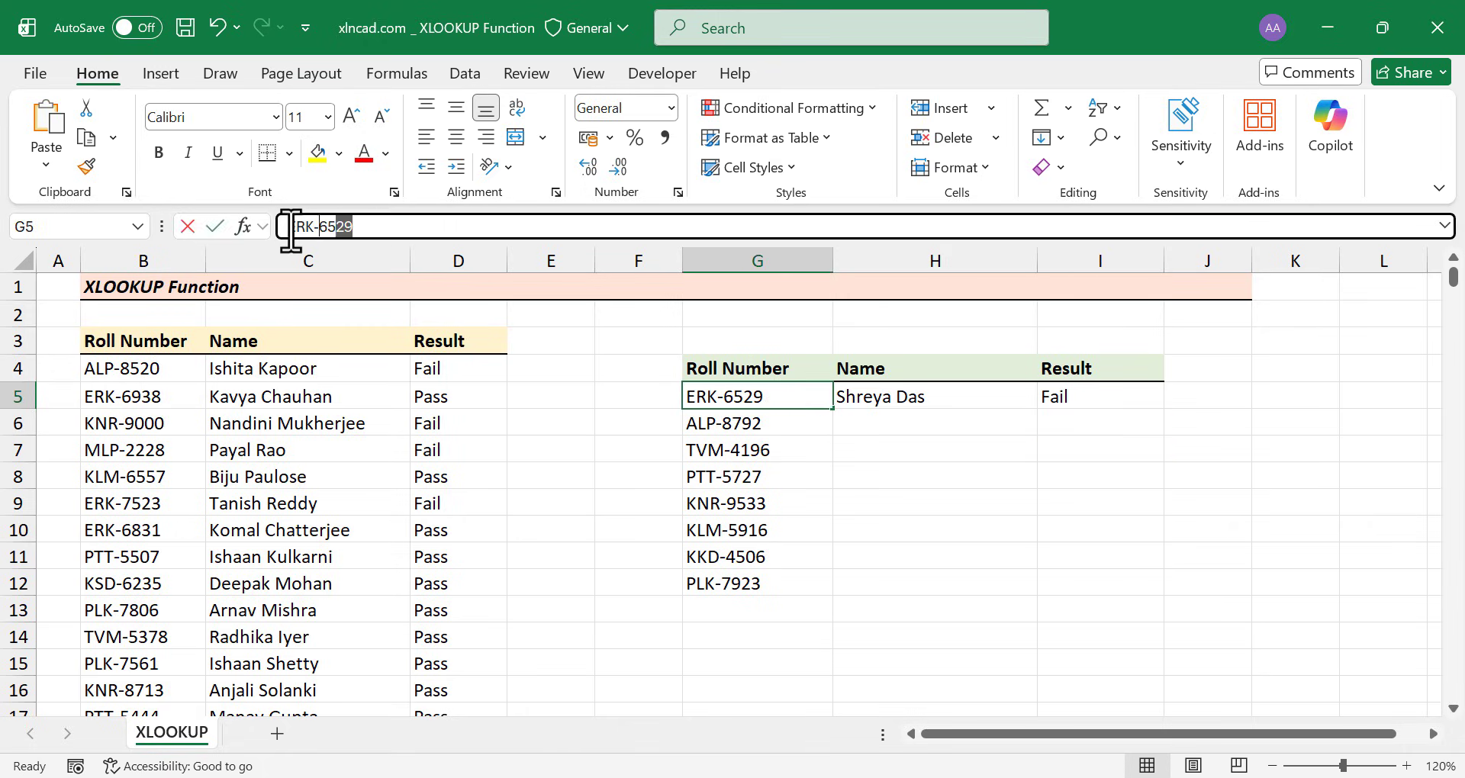
right_click(339, 234)
click(401, 280)
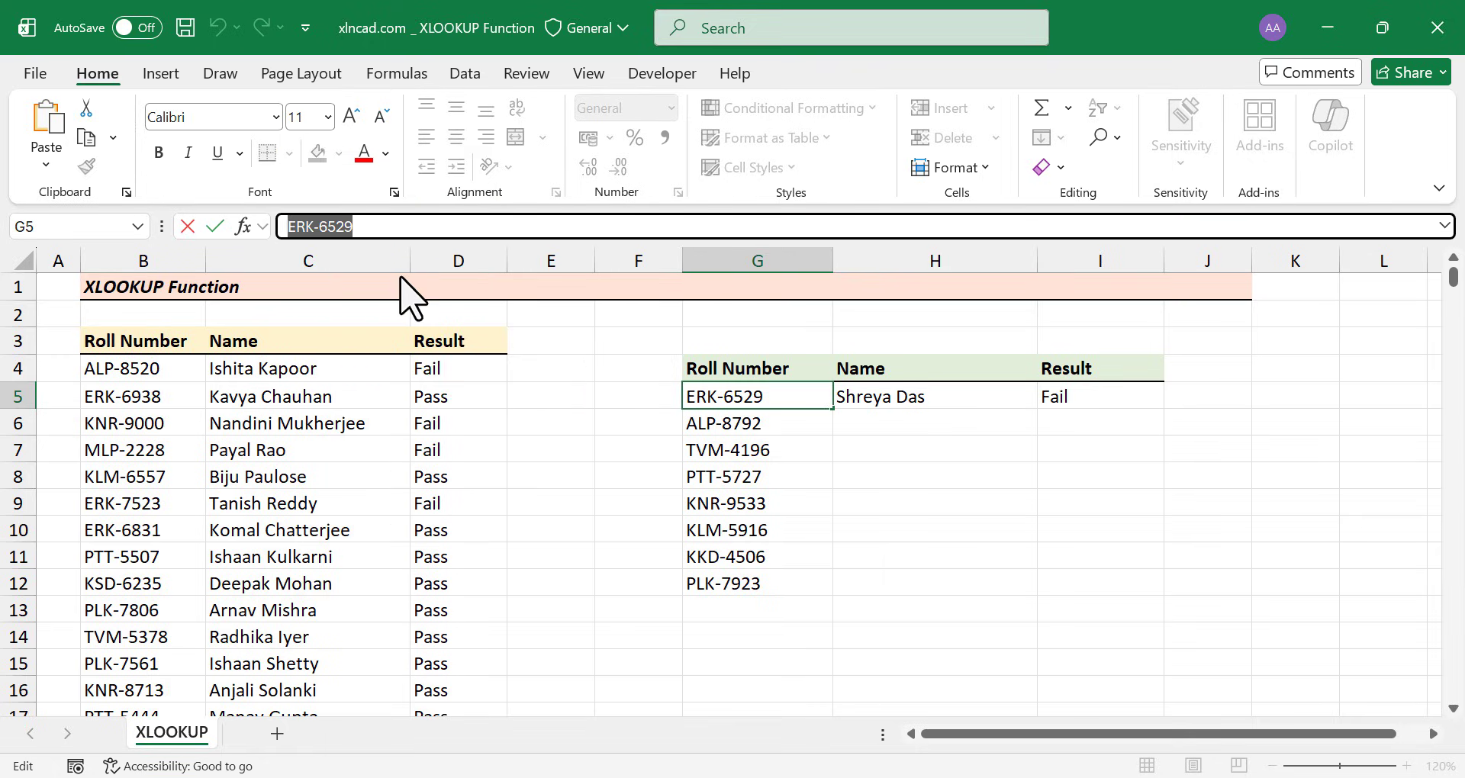
key(Escape)
click(1107, 137)
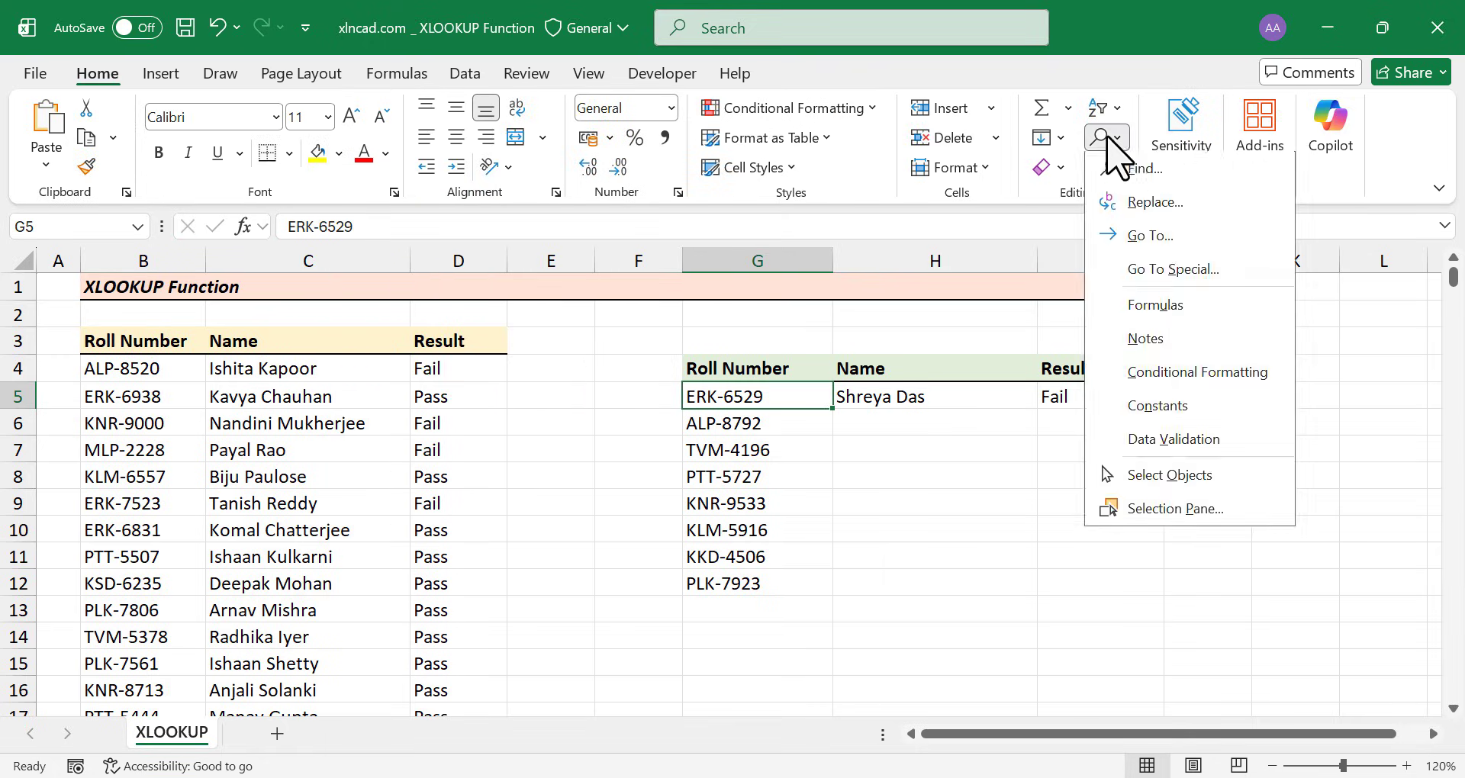
click(1144, 170)
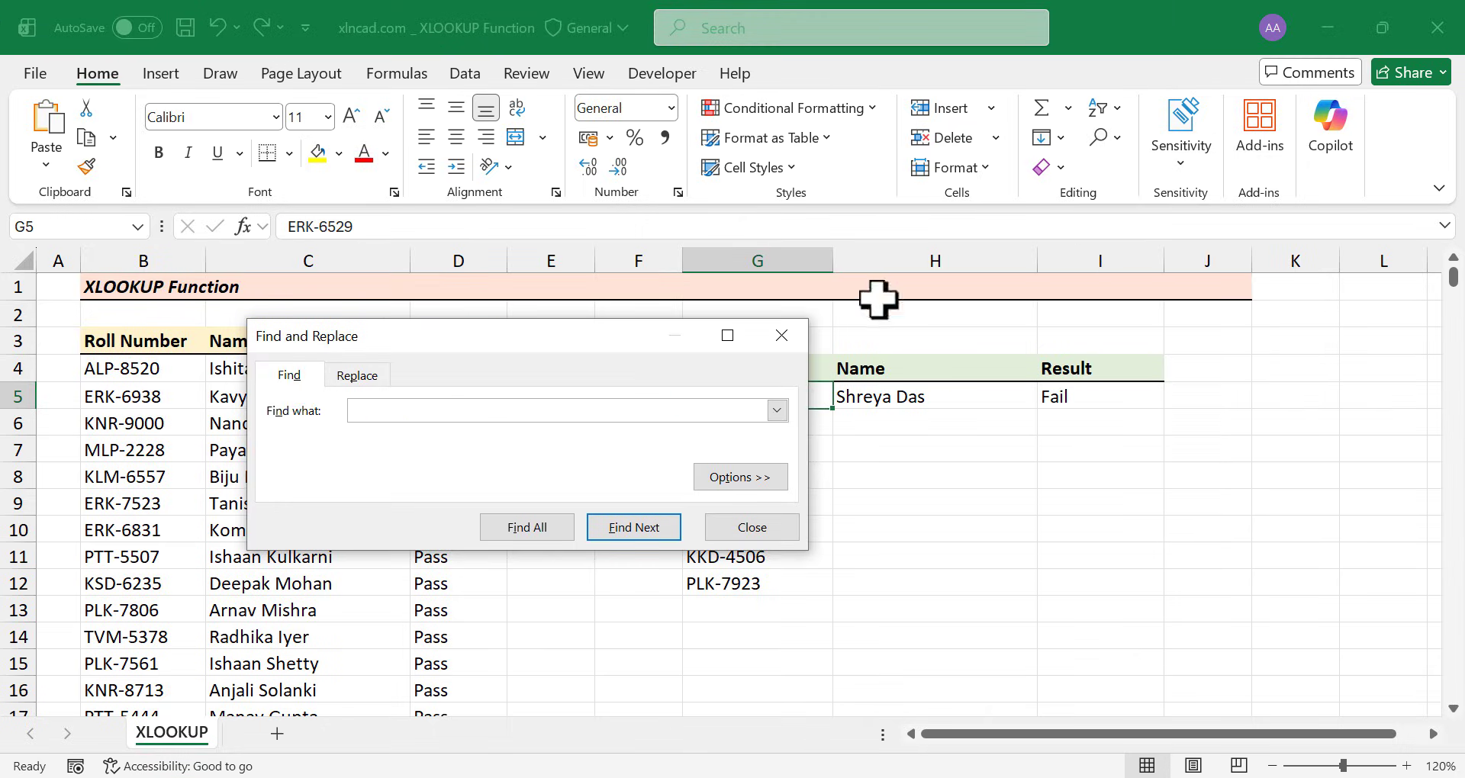
right_click(380, 416)
click(436, 486)
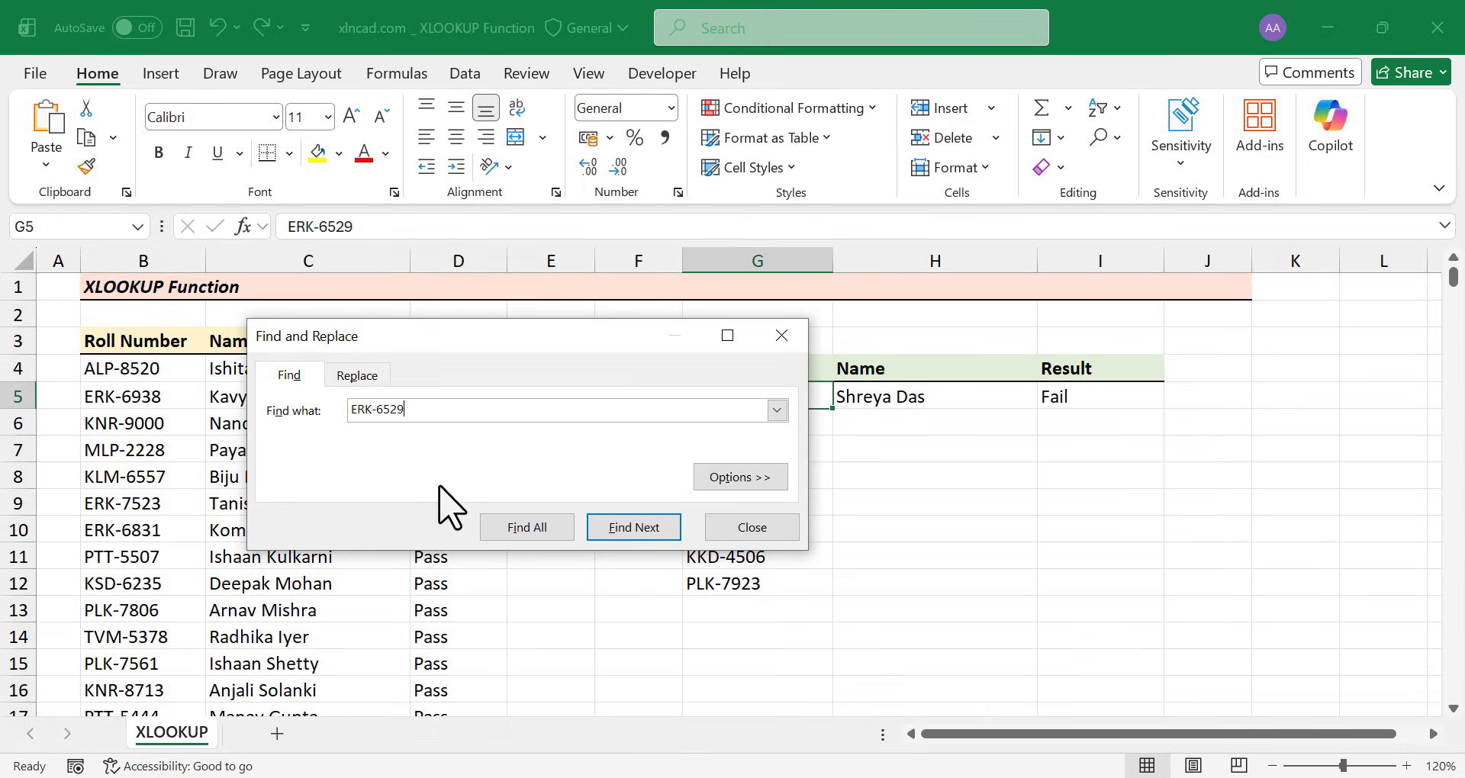
click(556, 535)
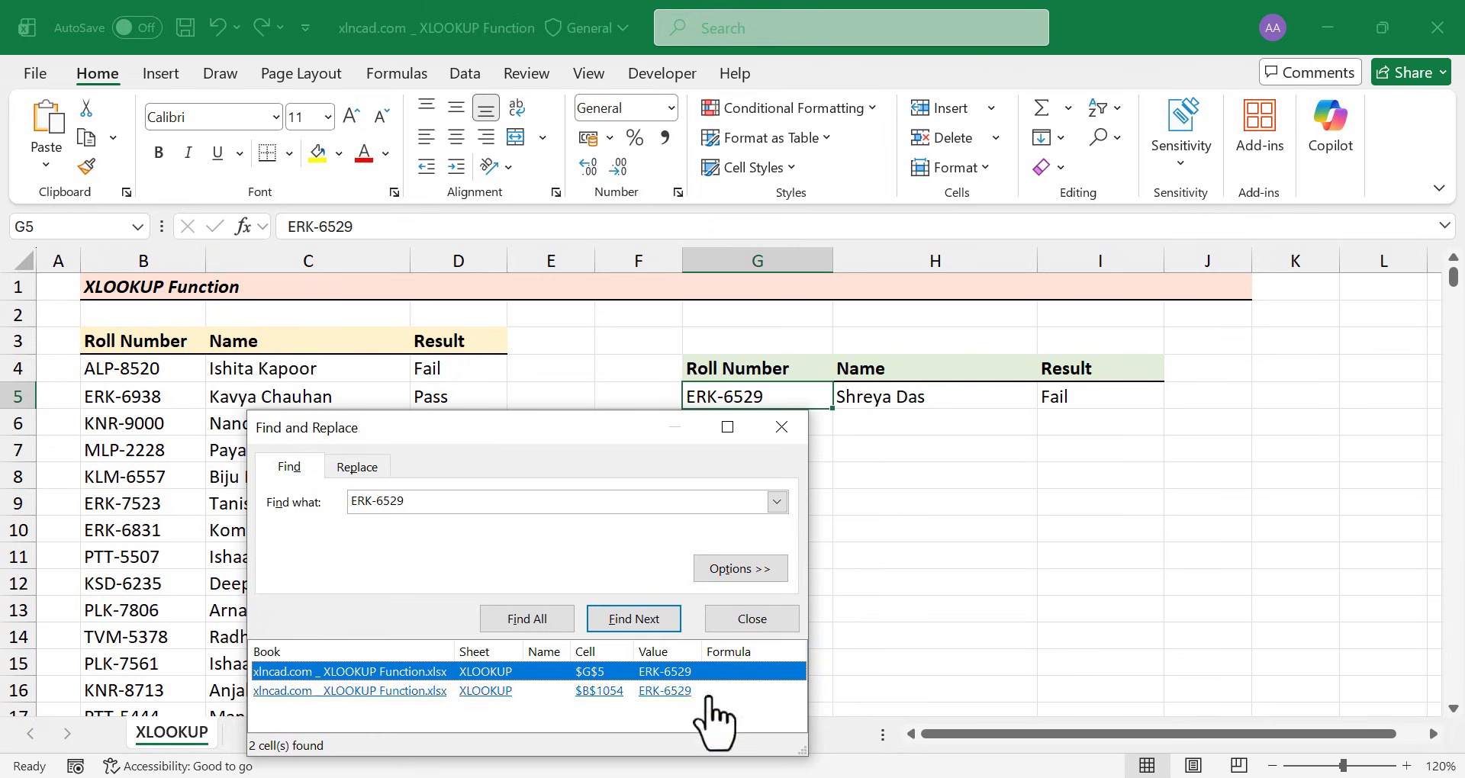
click(413, 691)
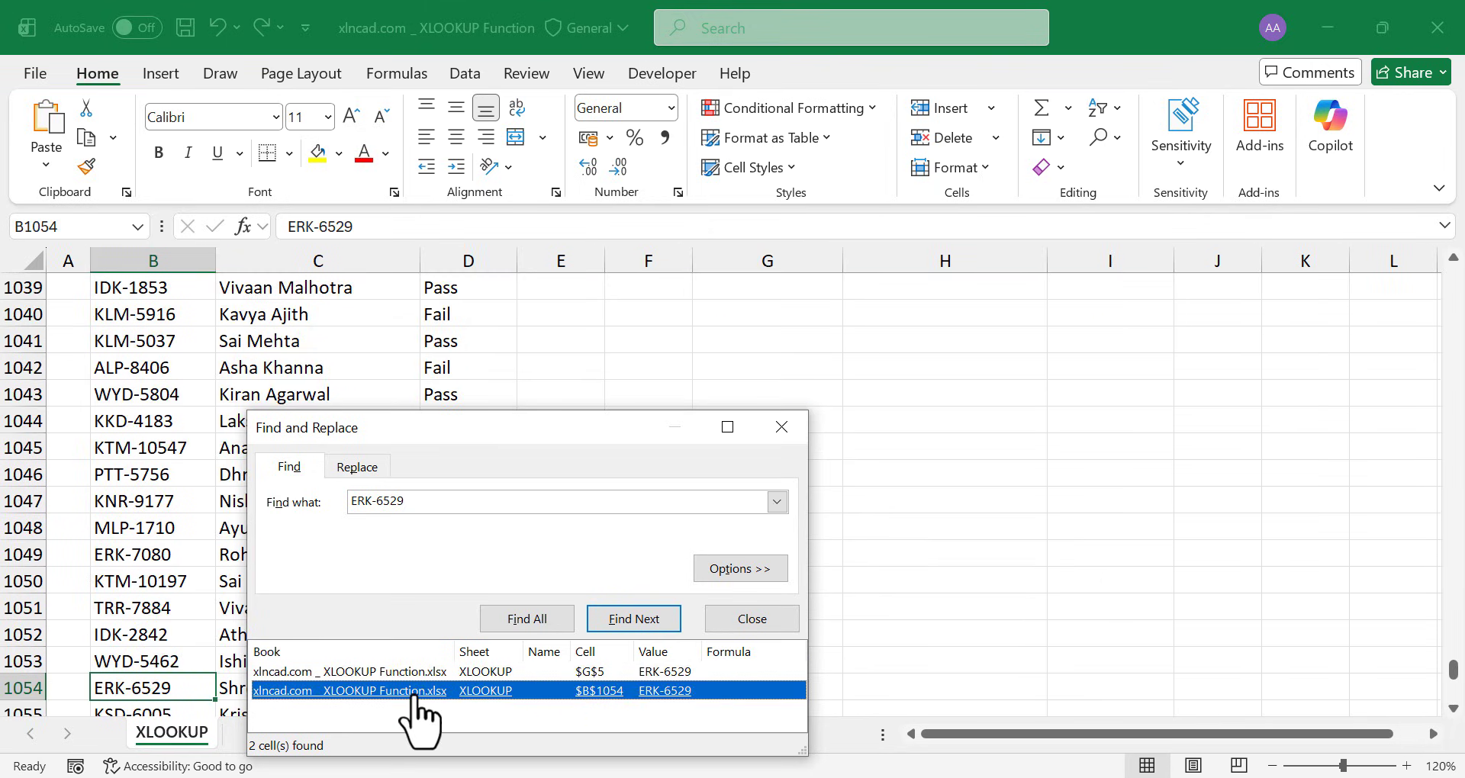
click(780, 428)
scroll(245, 497, down, 3)
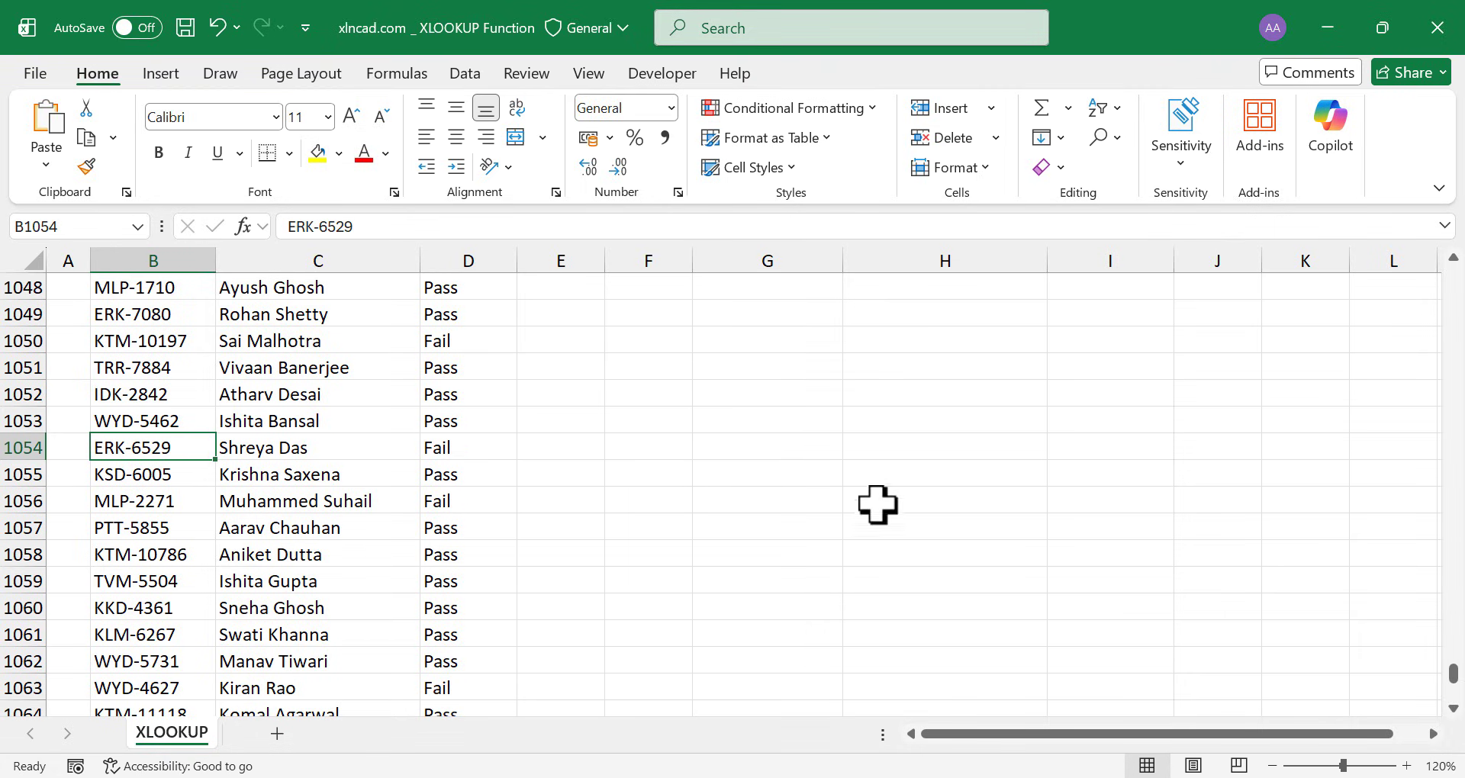
drag(1450, 672, 1452, 267)
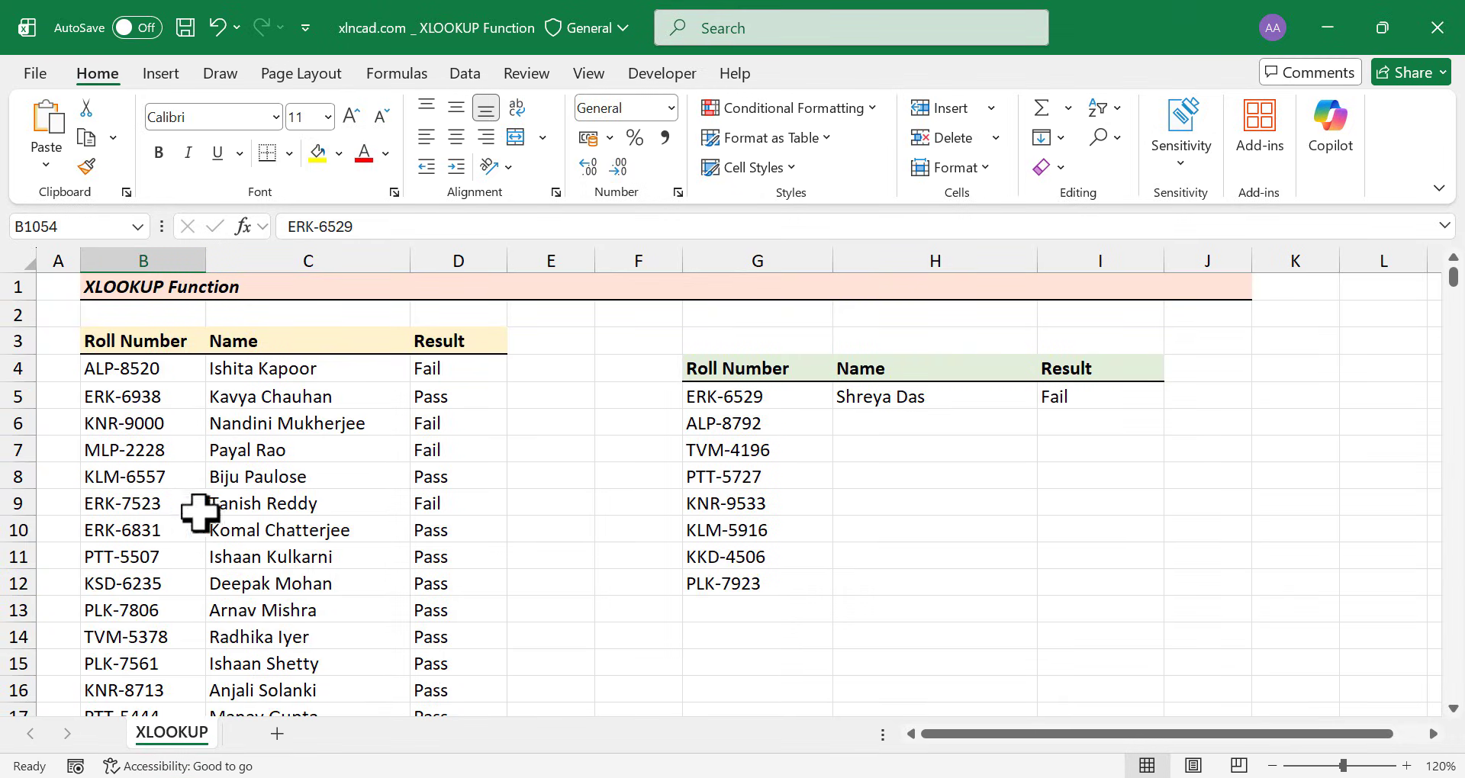
Replace the roll number in G5 with KLM-6557 and inspect the updated H5 lookup
click(766, 407)
text(KLM)
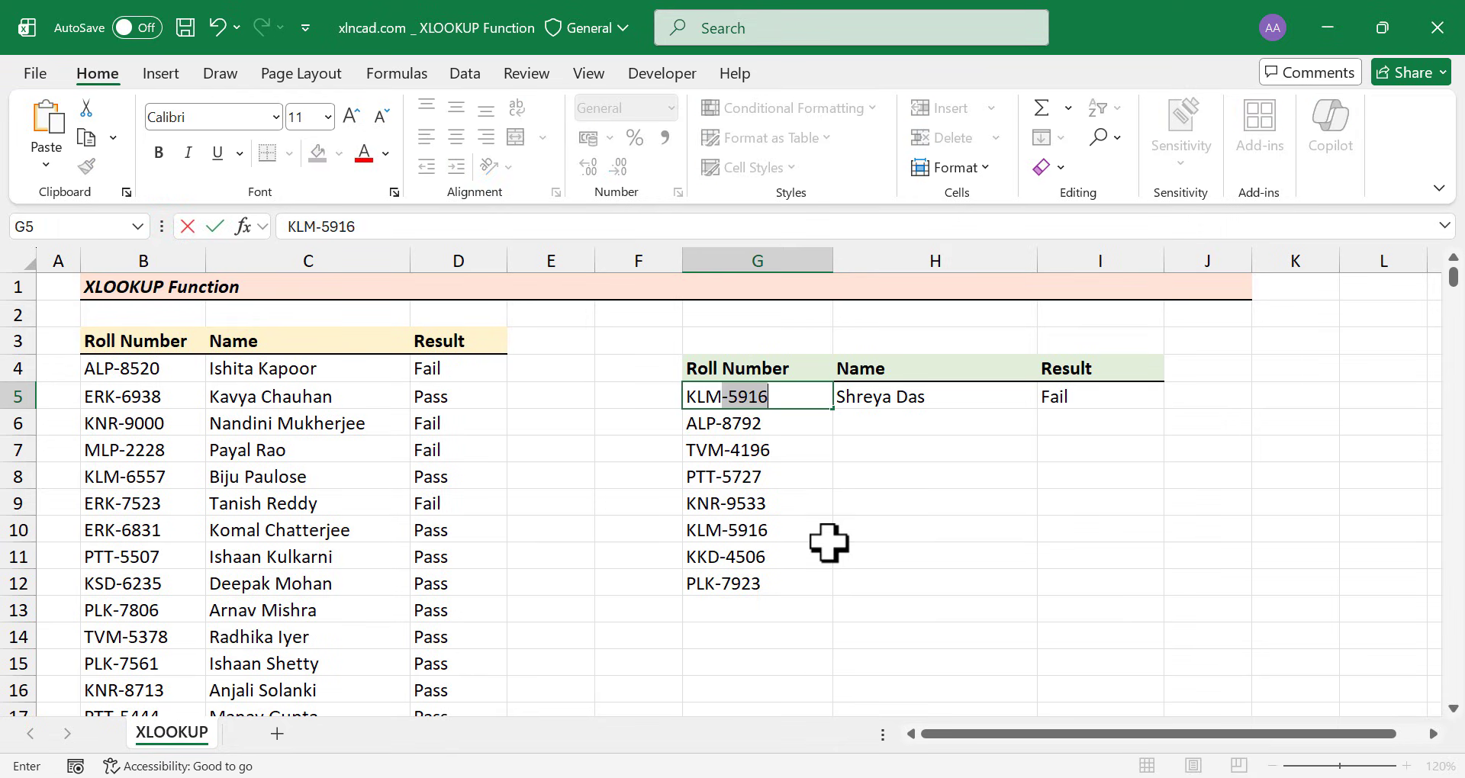
text(-6557)
key(Return)
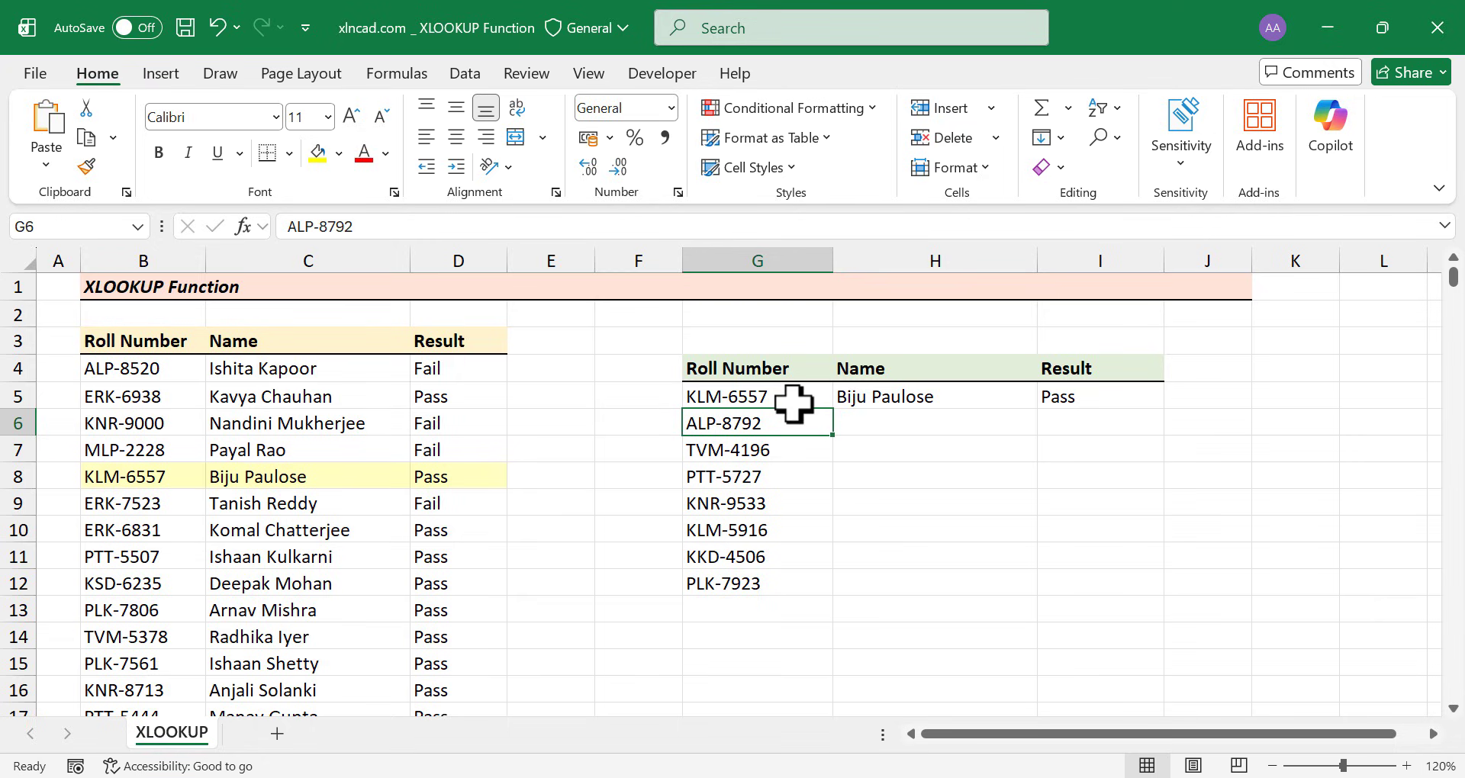
click(939, 399)
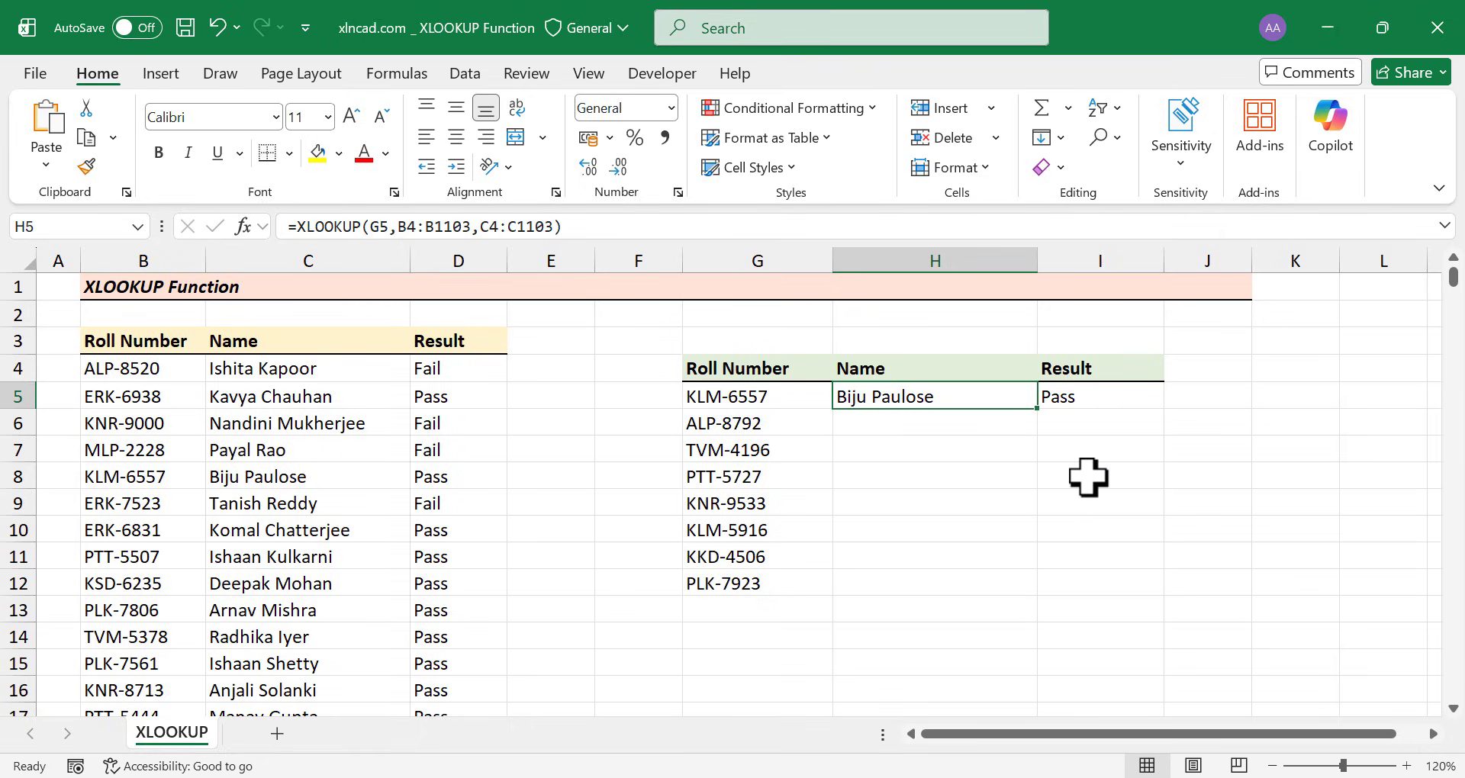
In H6, begin =XLOOKUP(G6,$B$4:$B$1103, with the roll number range locked absolute
click(879, 424)
click(346, 225)
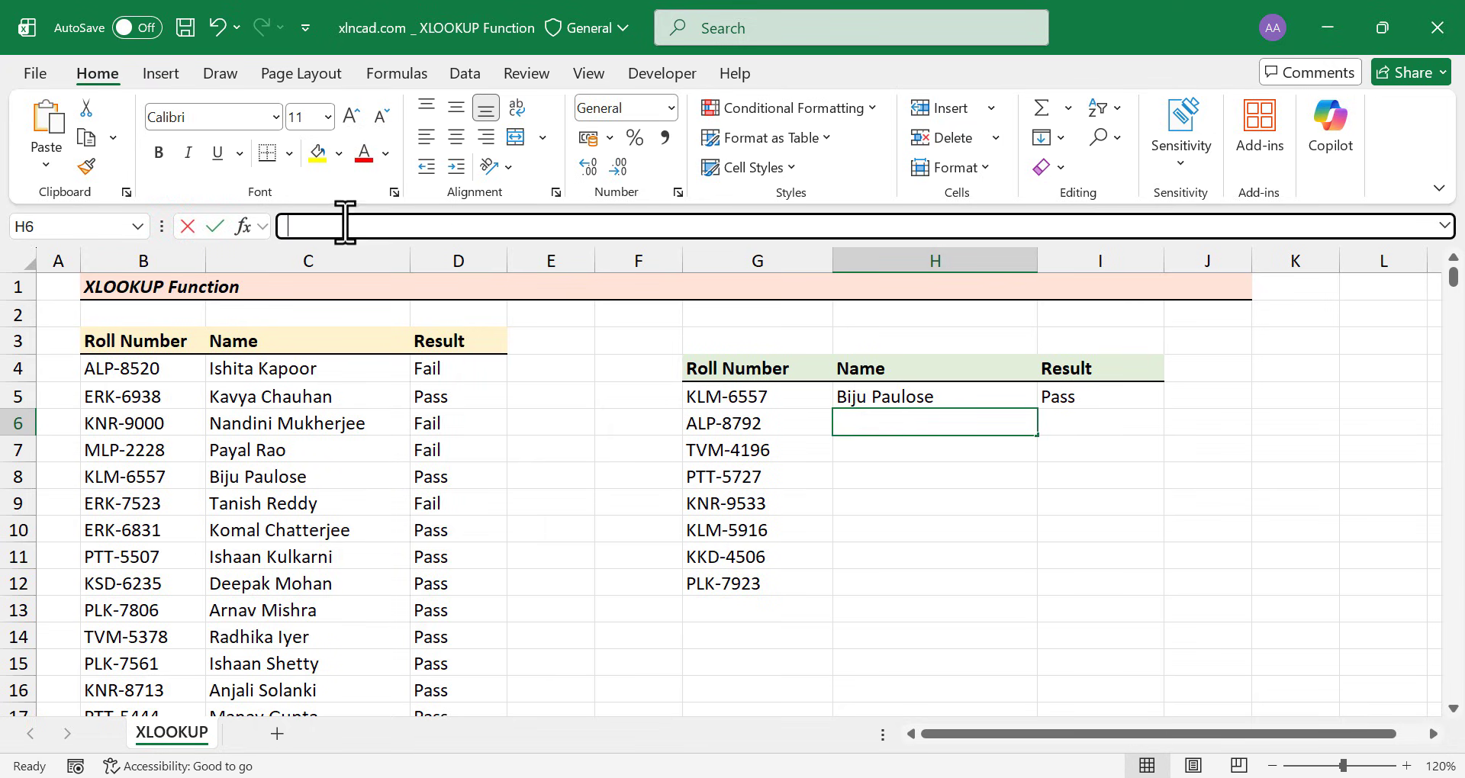
text(=)
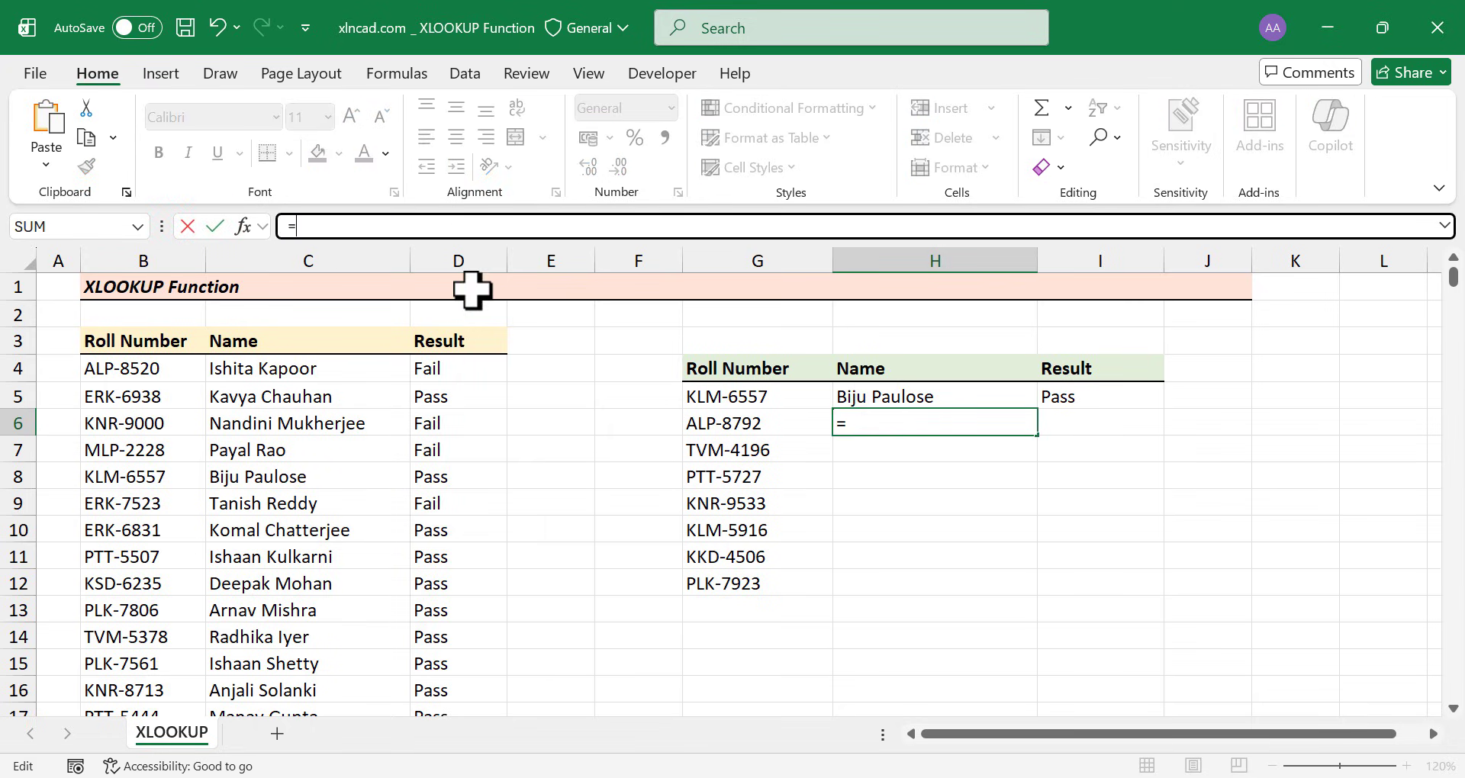
text(XLOOKUP)
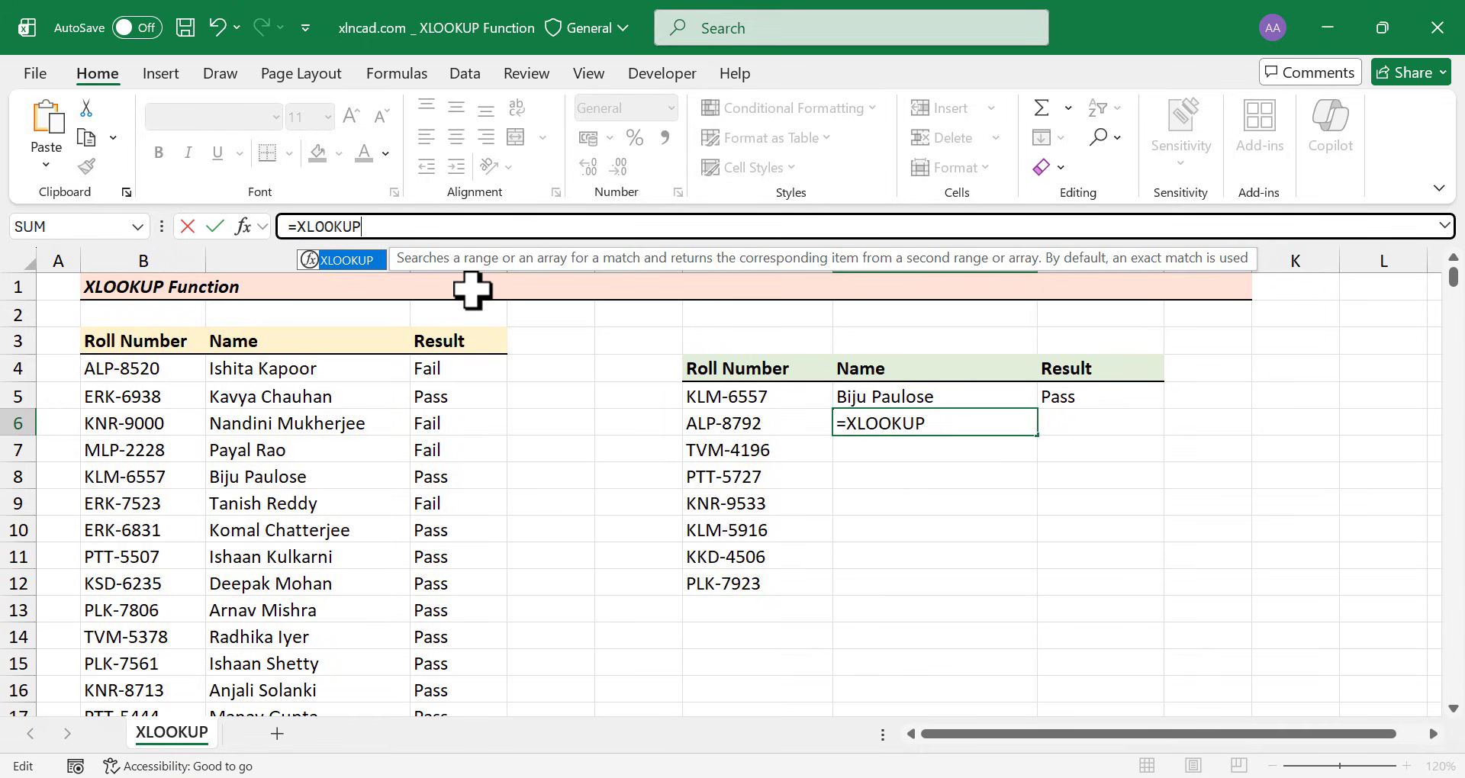
text(()
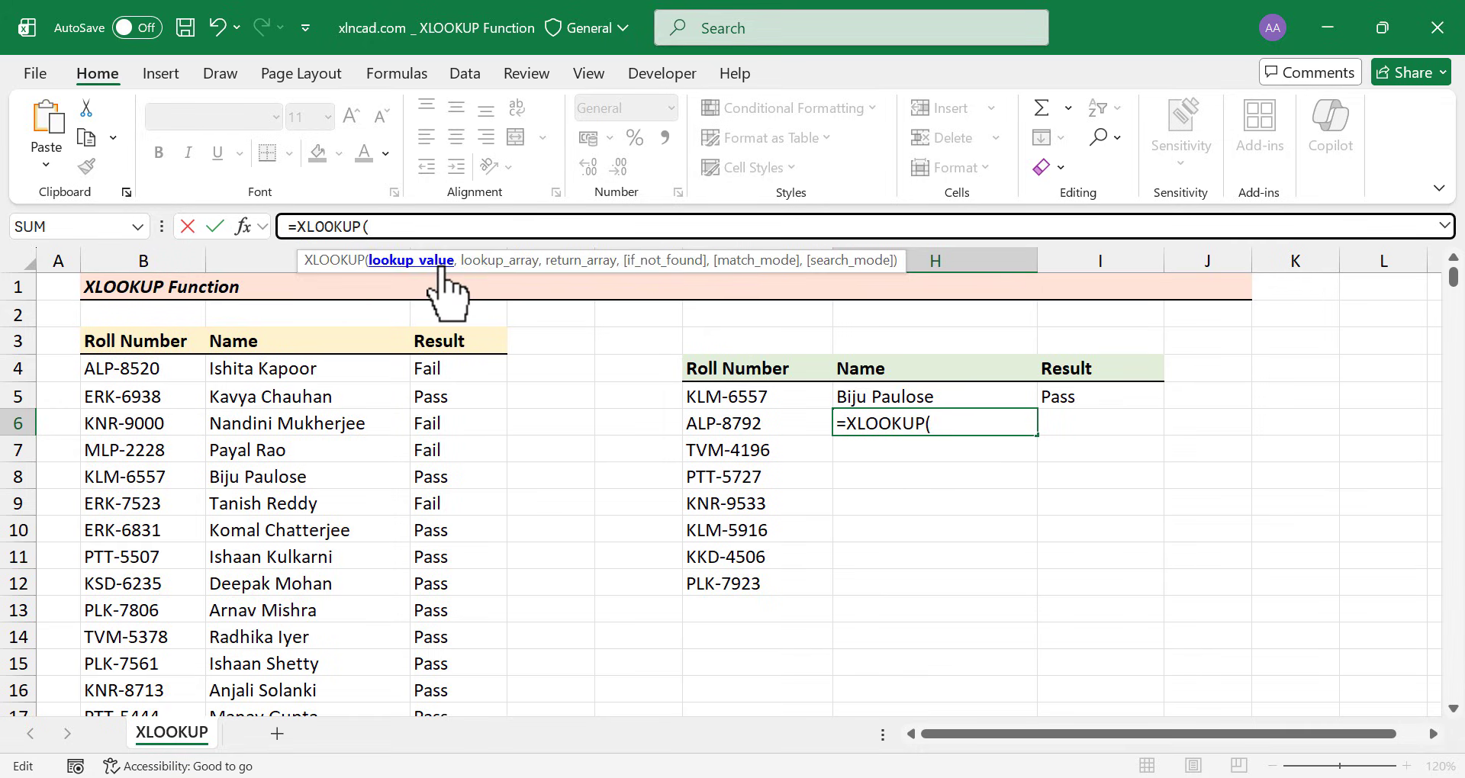
click(791, 424)
text(,)
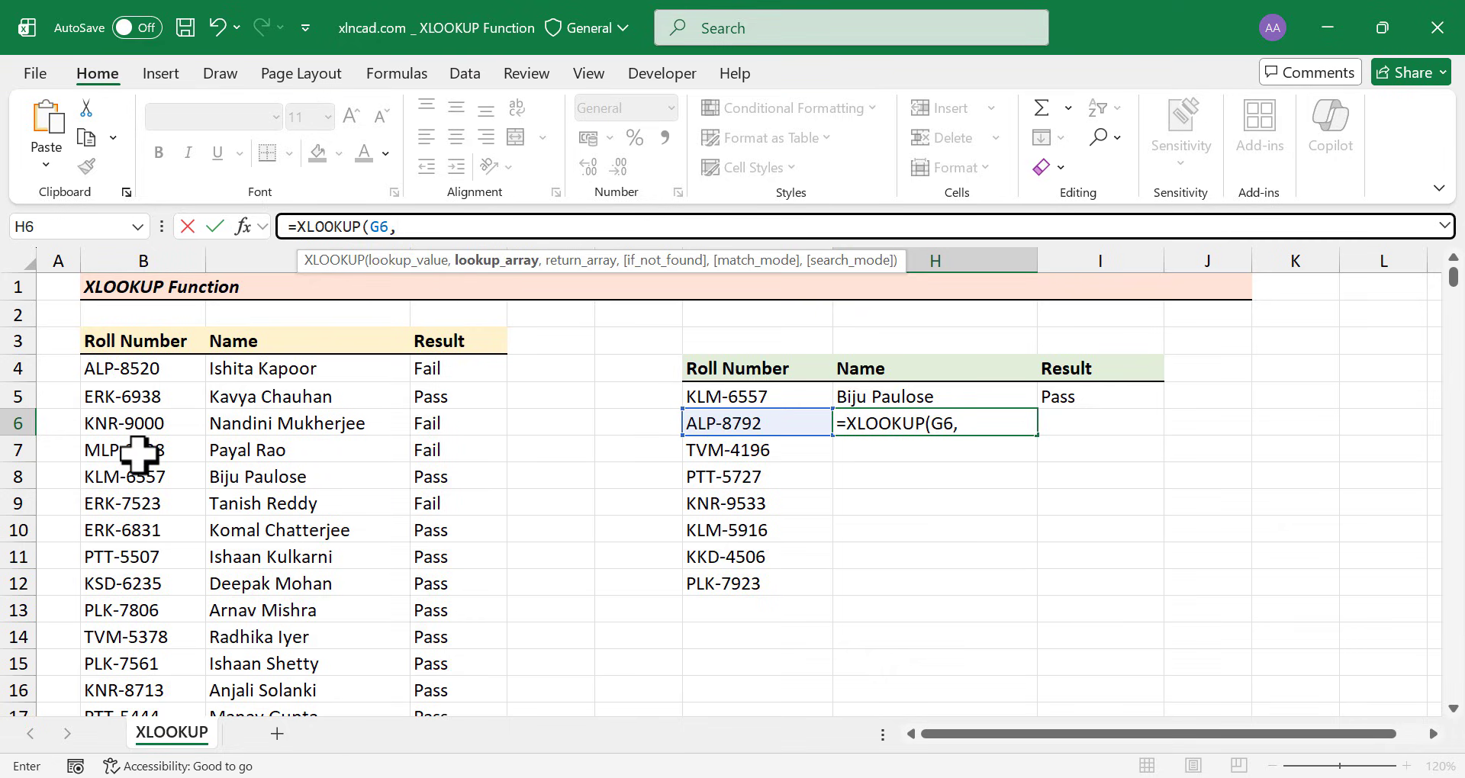
click(164, 366)
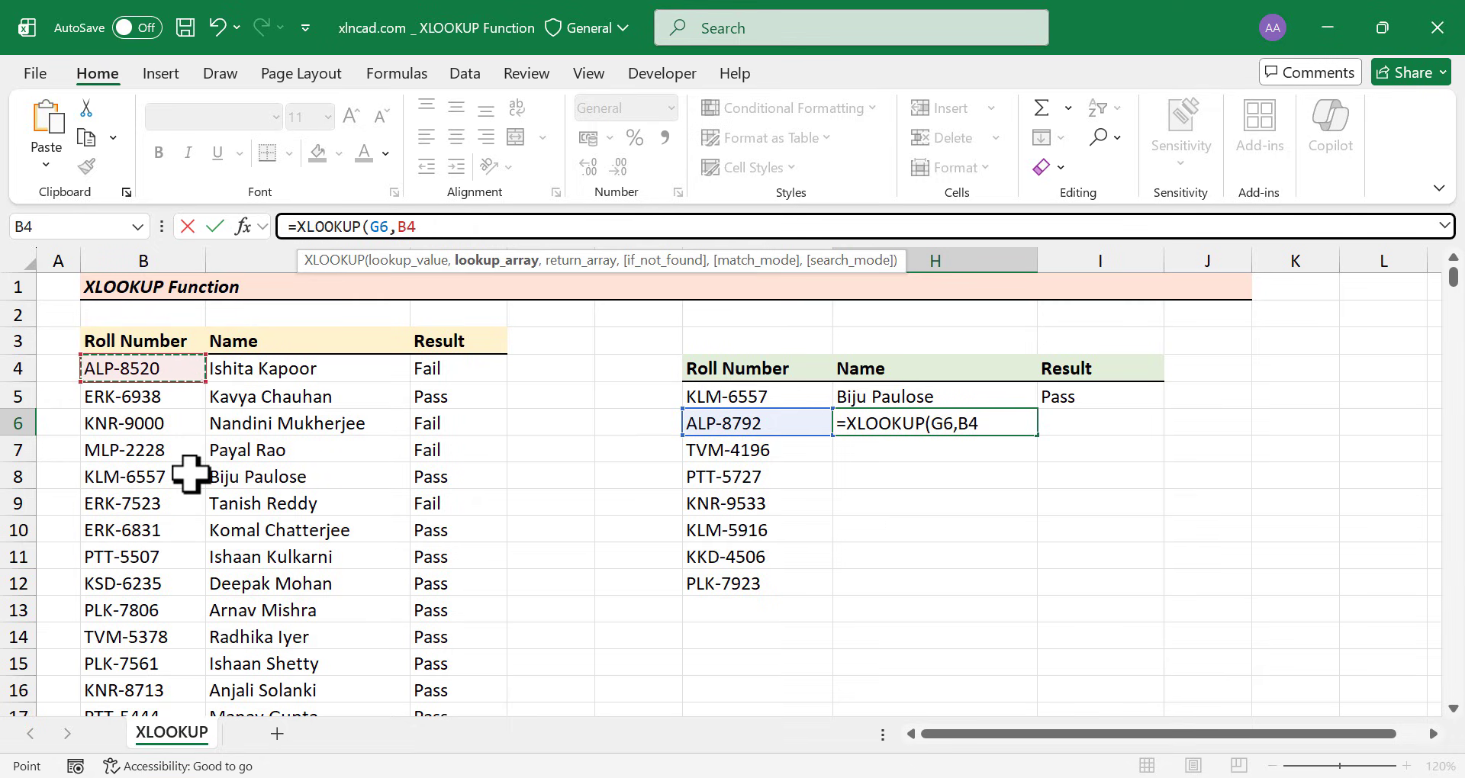
key(ctrl+shift+Down)
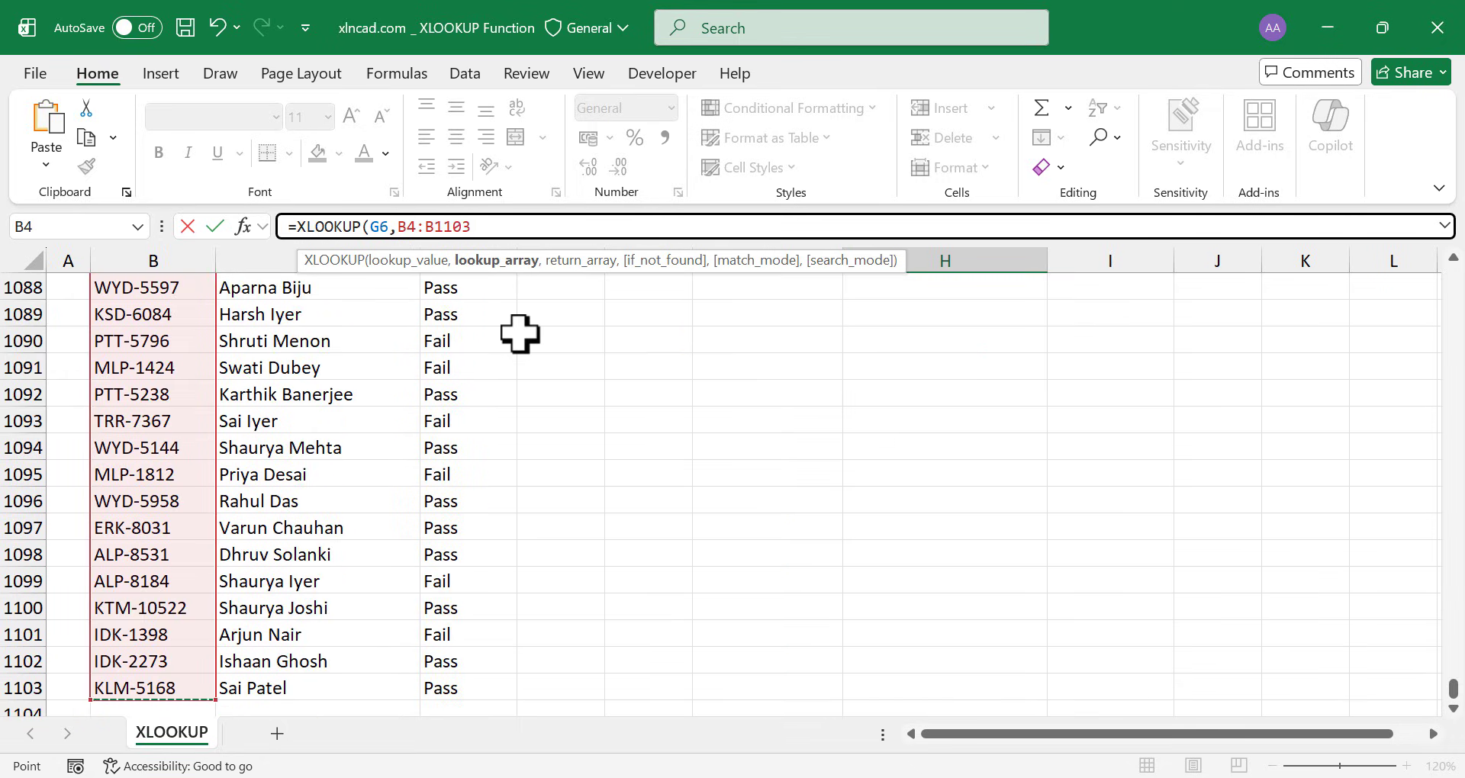
key(F4)
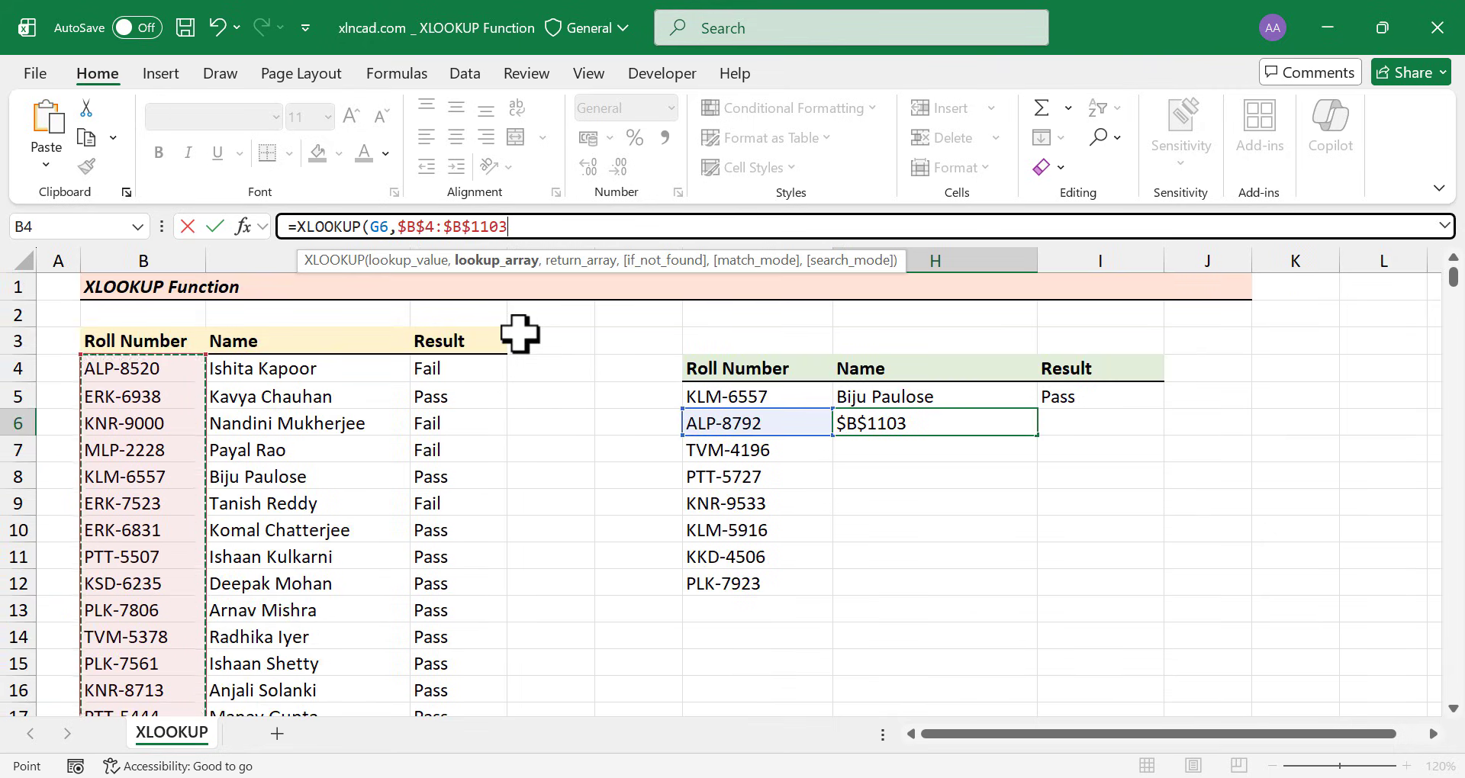
text(,)
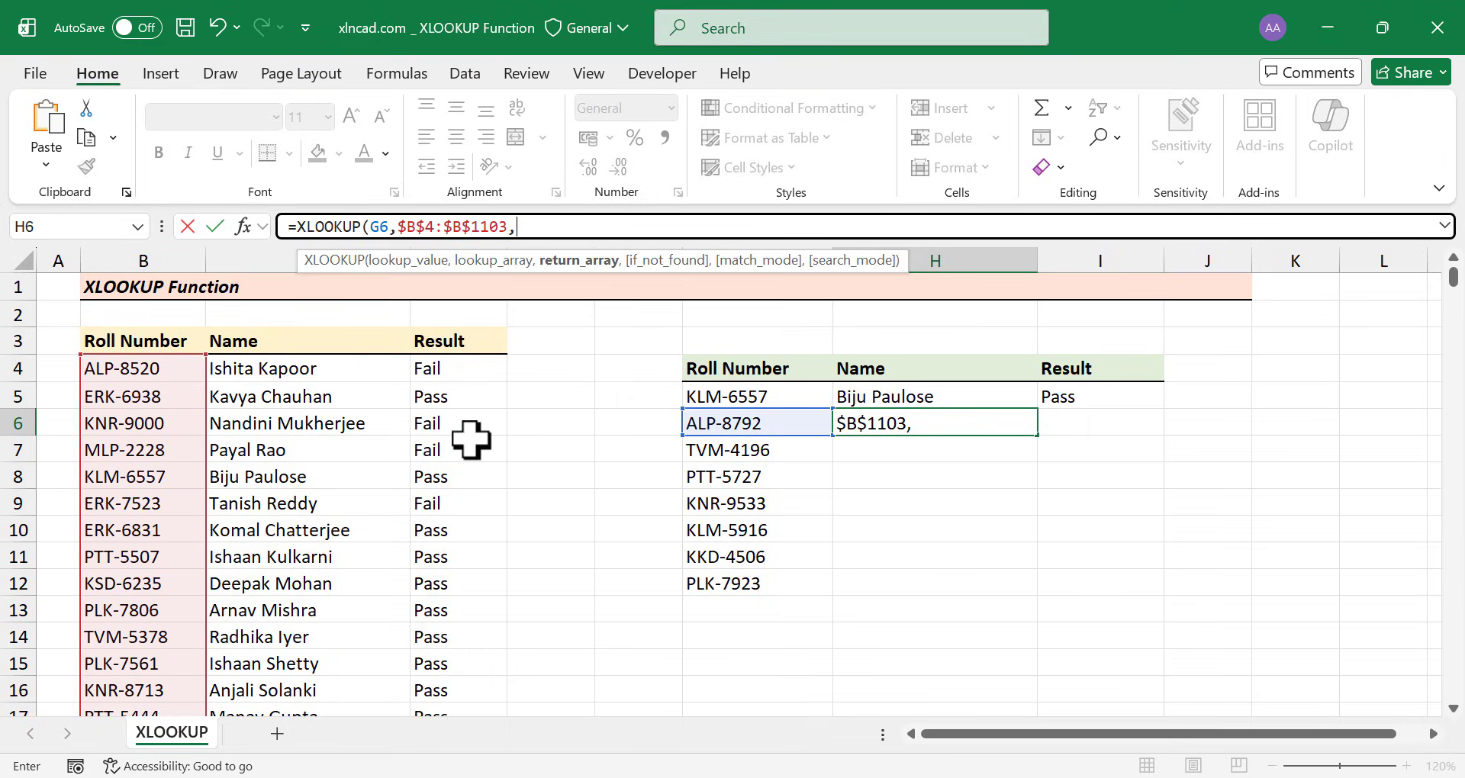
Return the locked range $C$4:$D$1103 so H6:I6 show ALP-8792's name and Pass
click(345, 369)
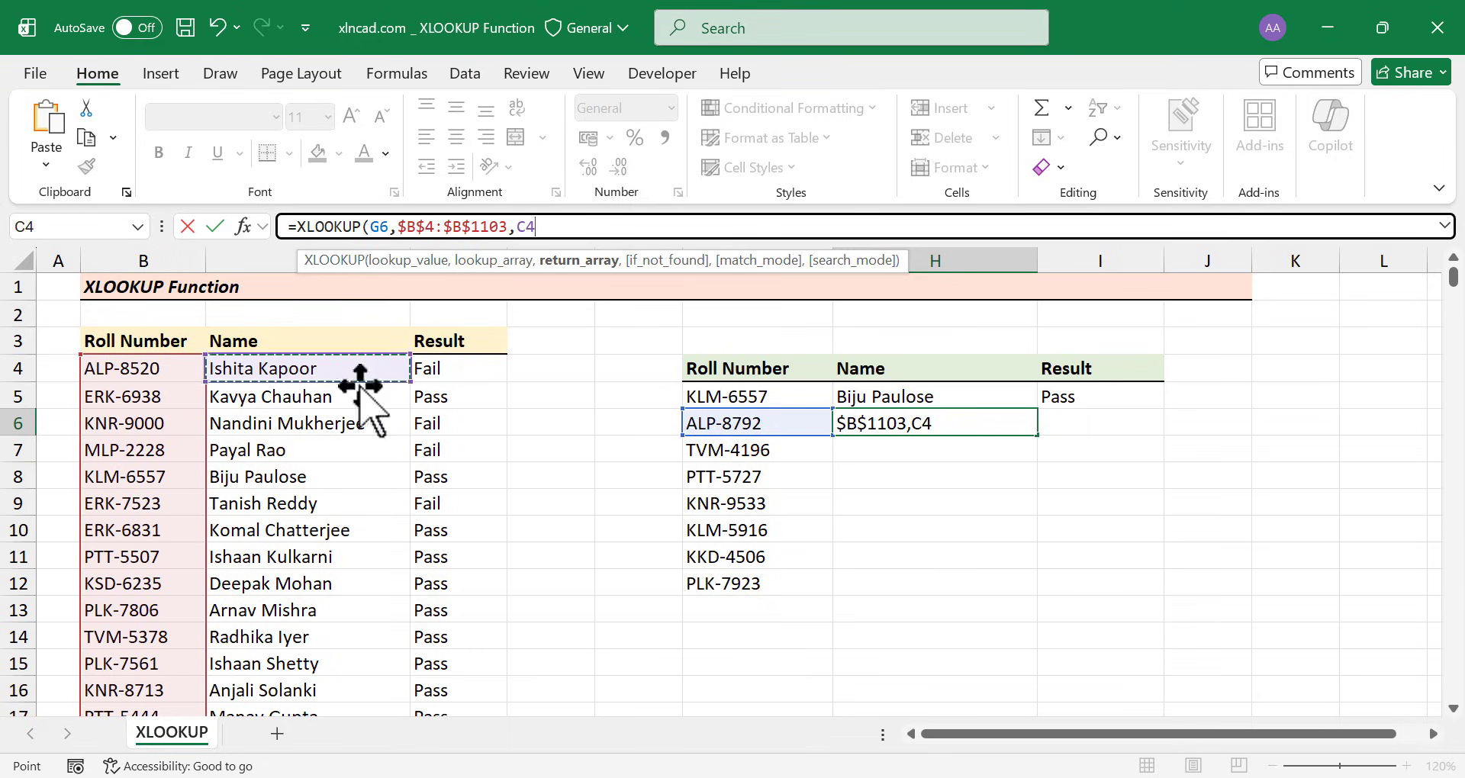
key(shift+Right)
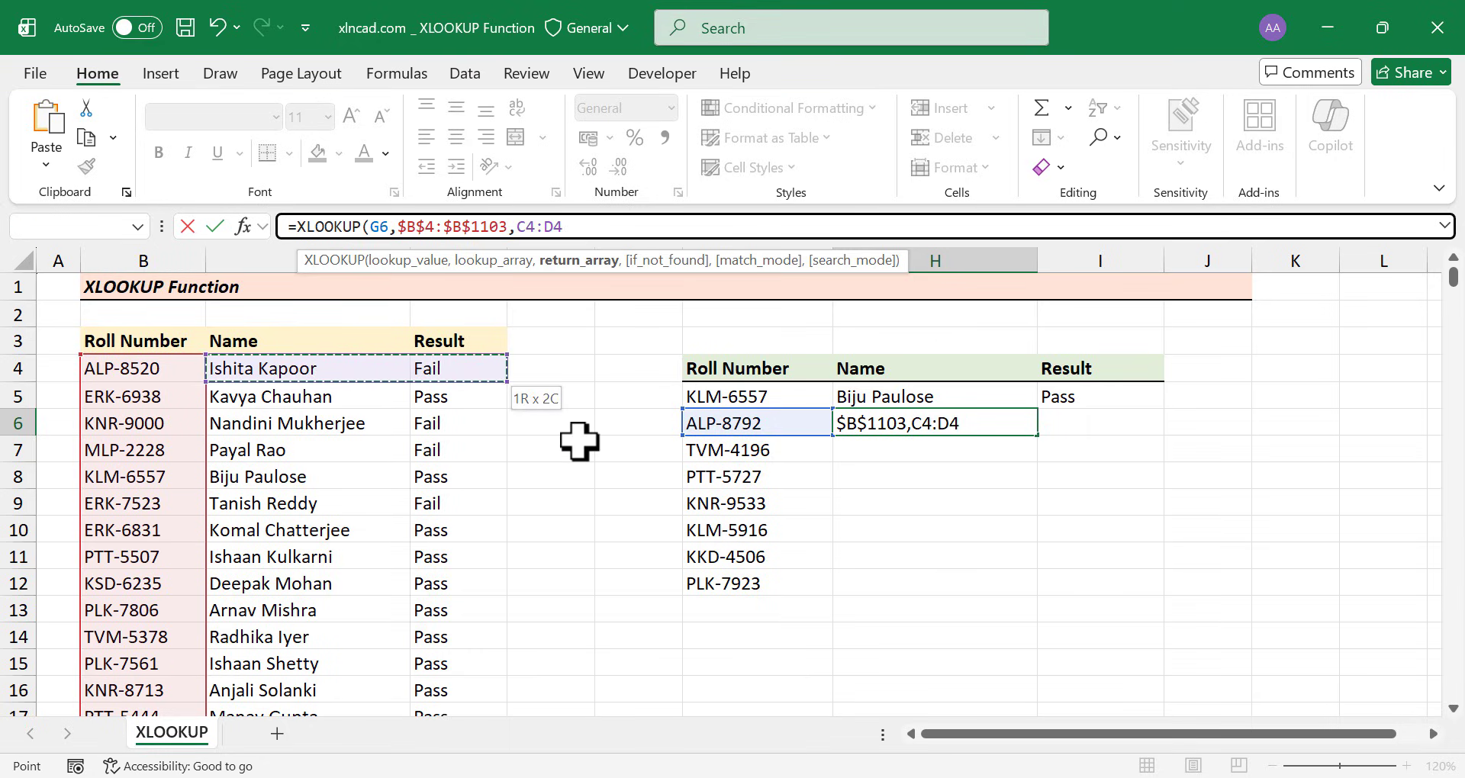
key(ctrl+shift+Down)
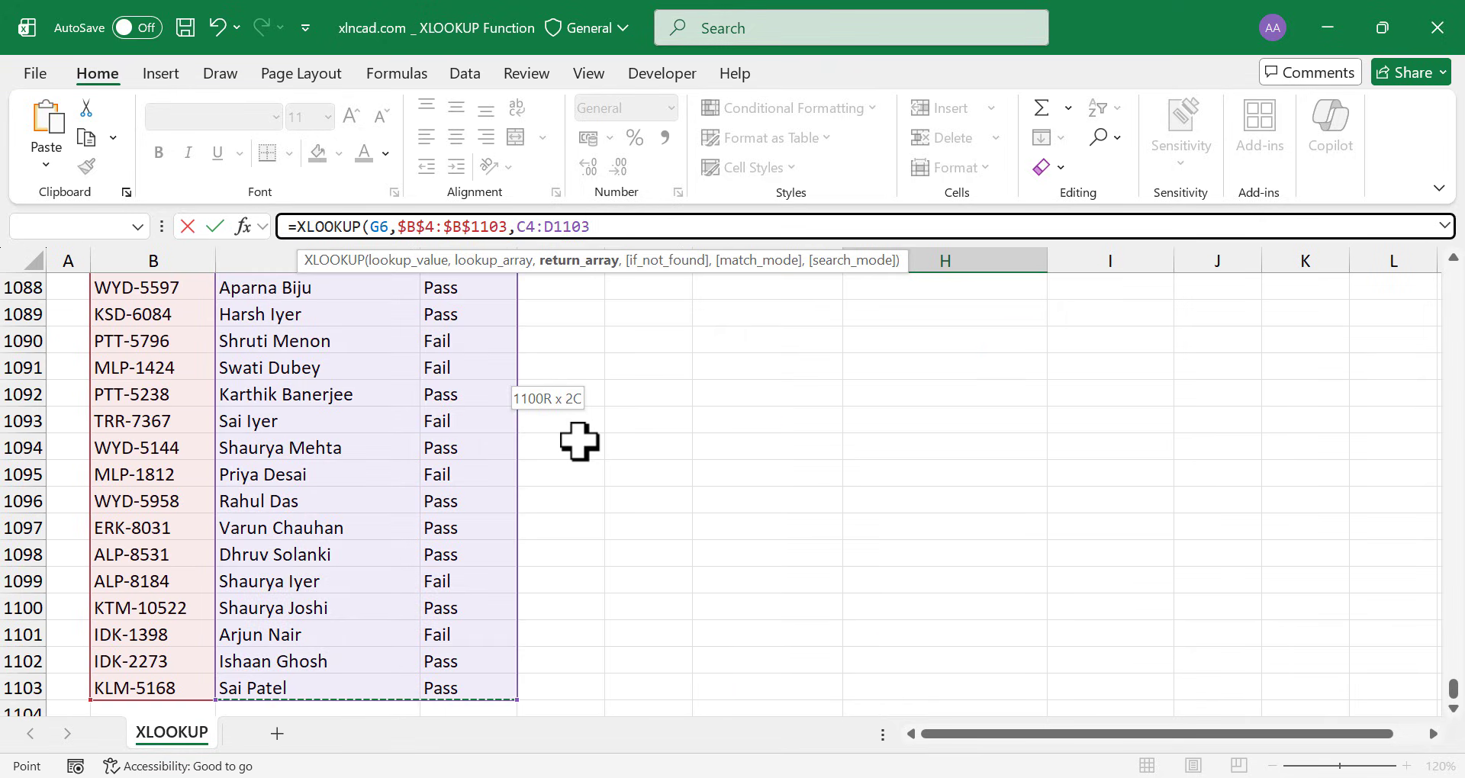
key(F4)
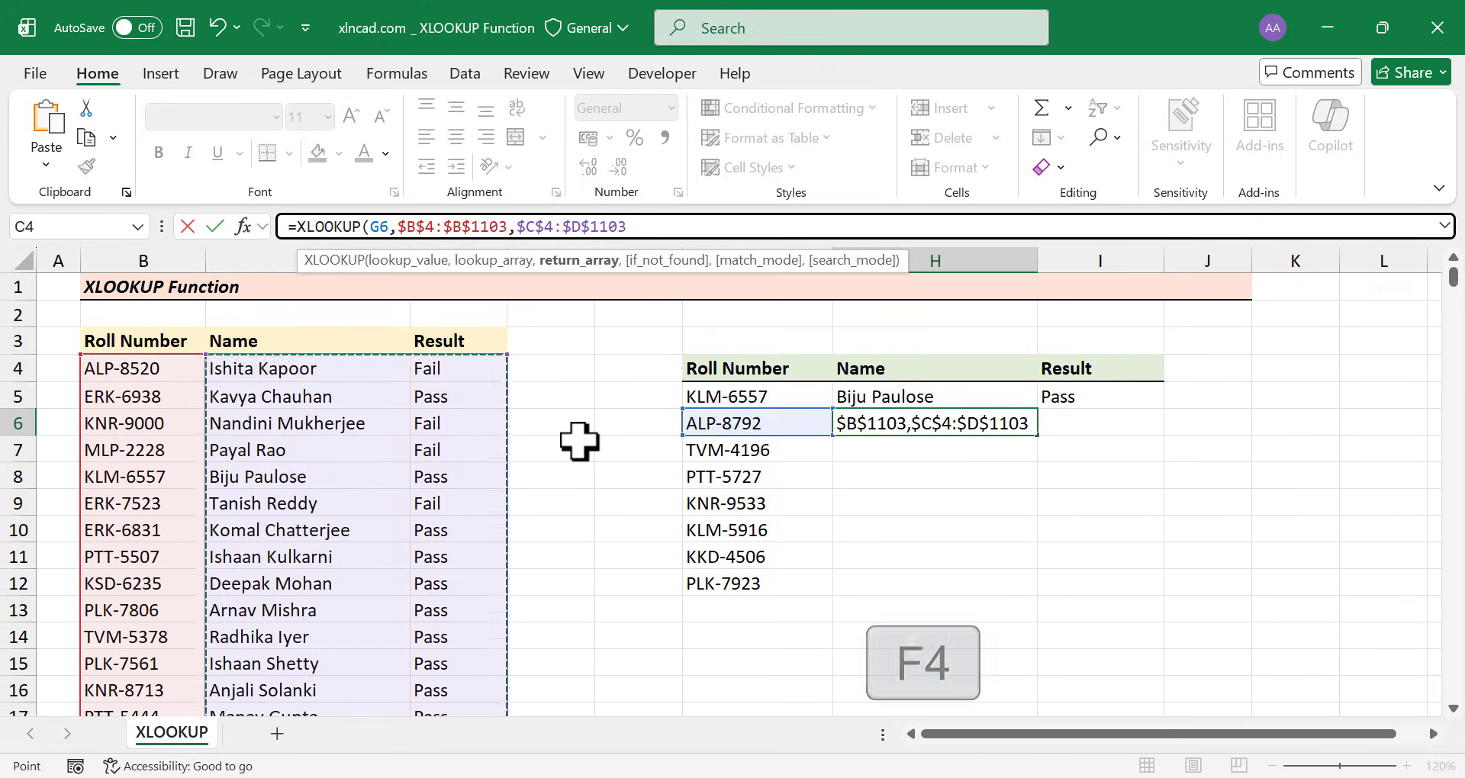
key(Return)
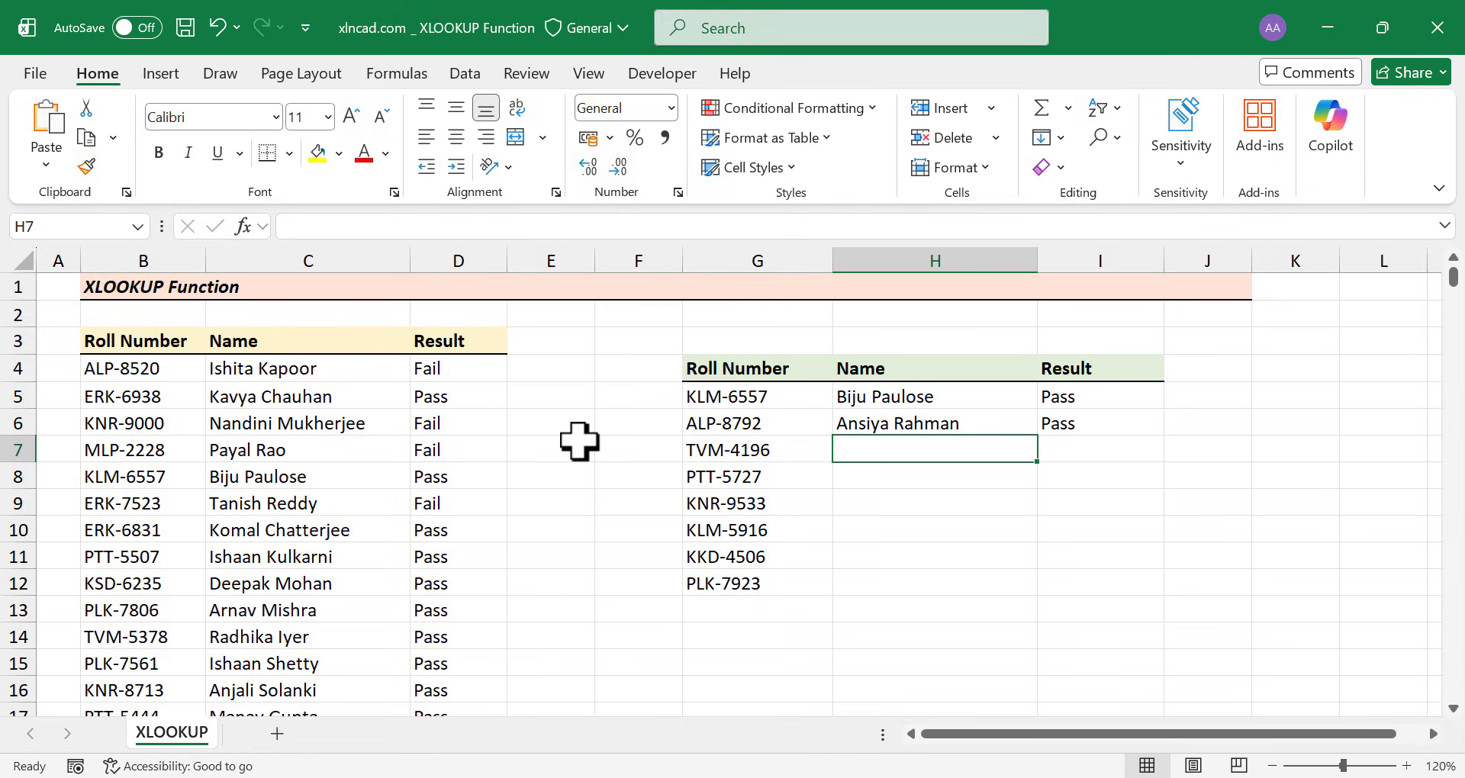
Fill the H6 formula down to row 12 and spot-check the roll numbers in G7 and G10
click(935, 425)
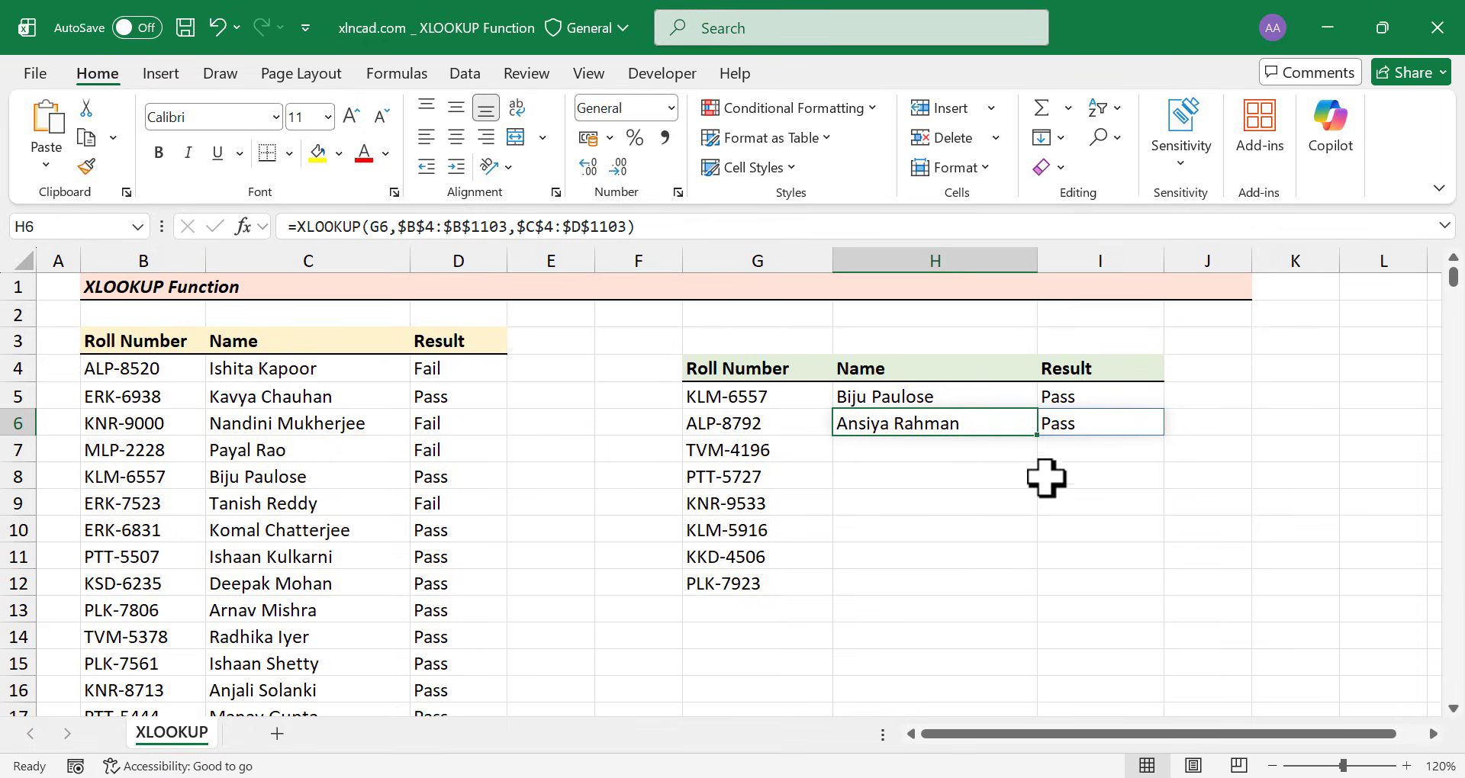
drag(1040, 437, 1037, 598)
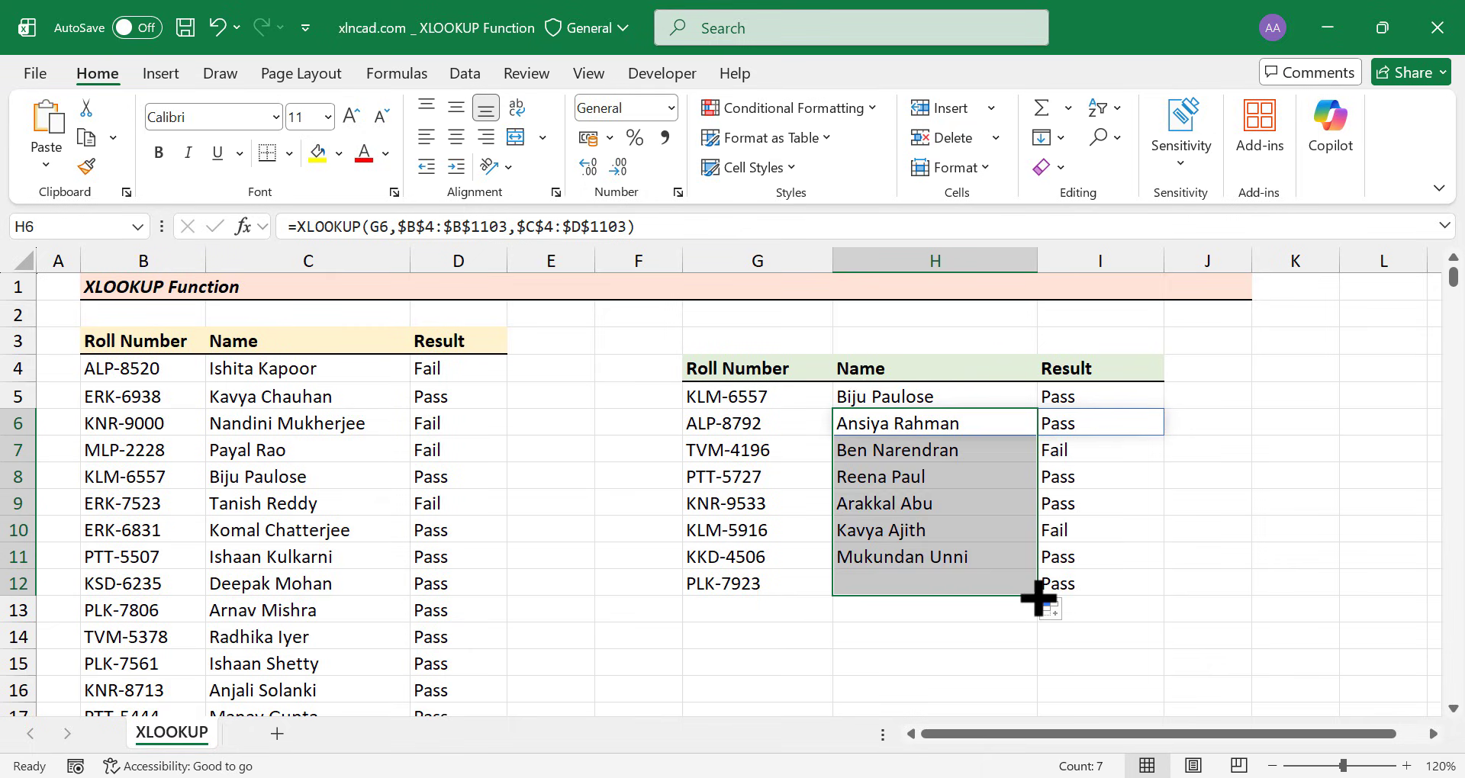
click(762, 451)
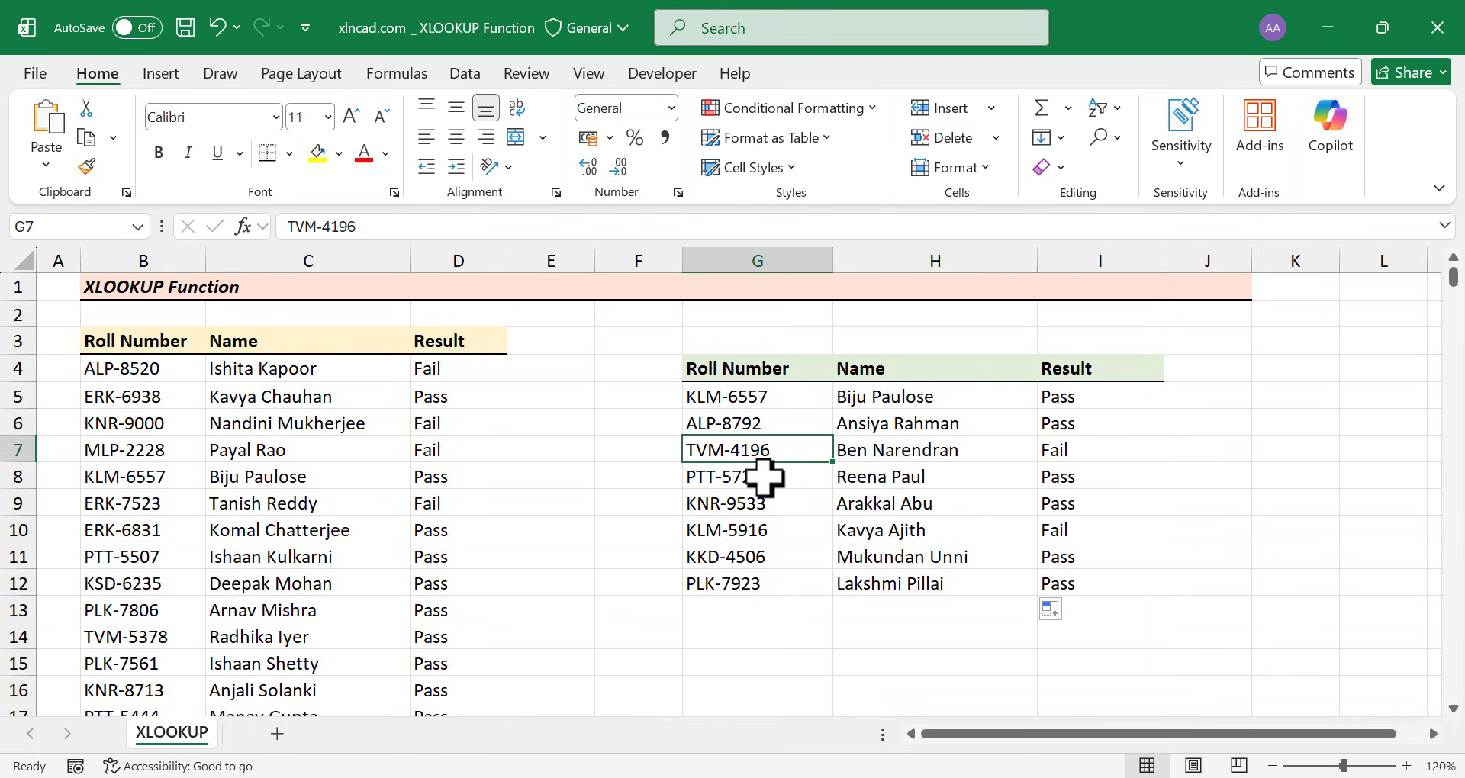
click(769, 526)
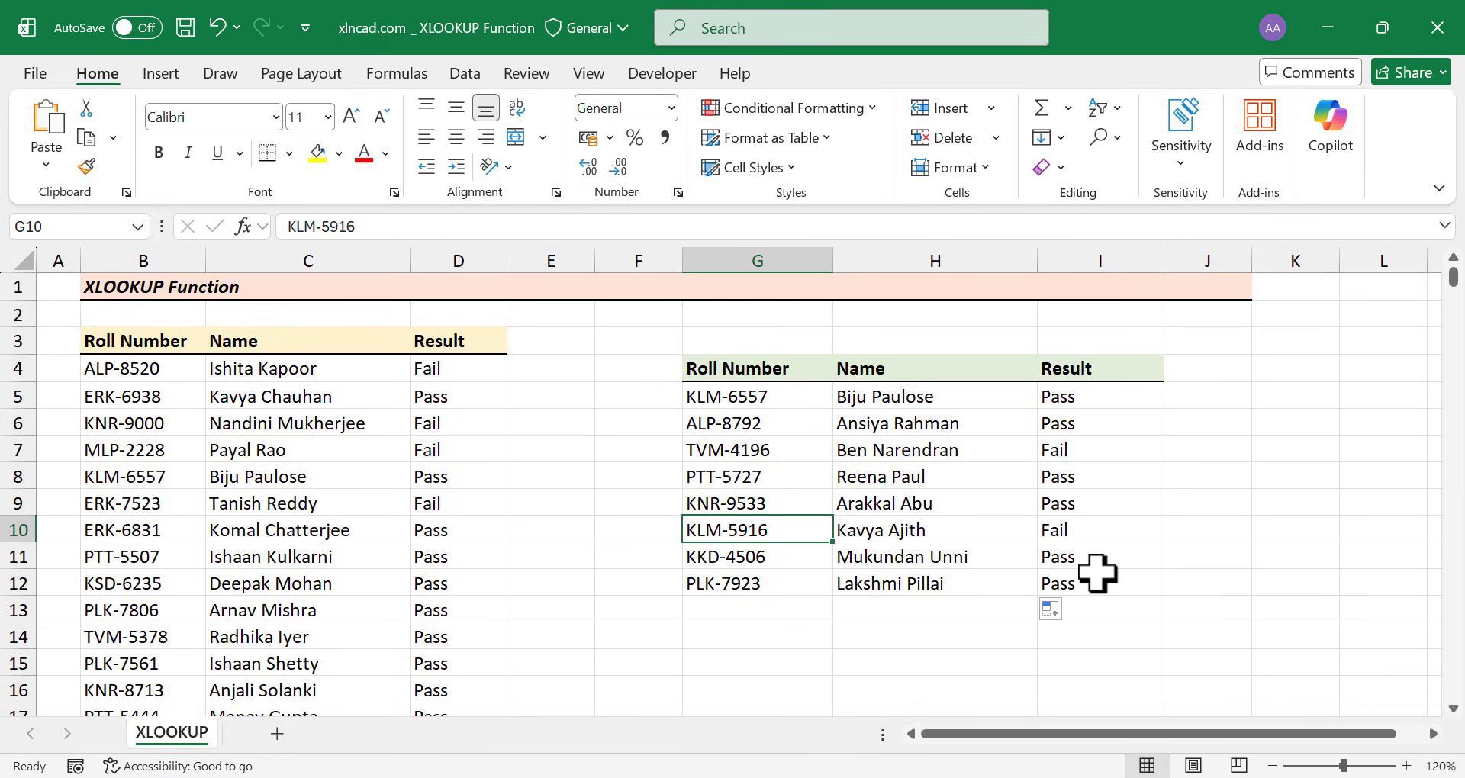
double_click(794, 563)
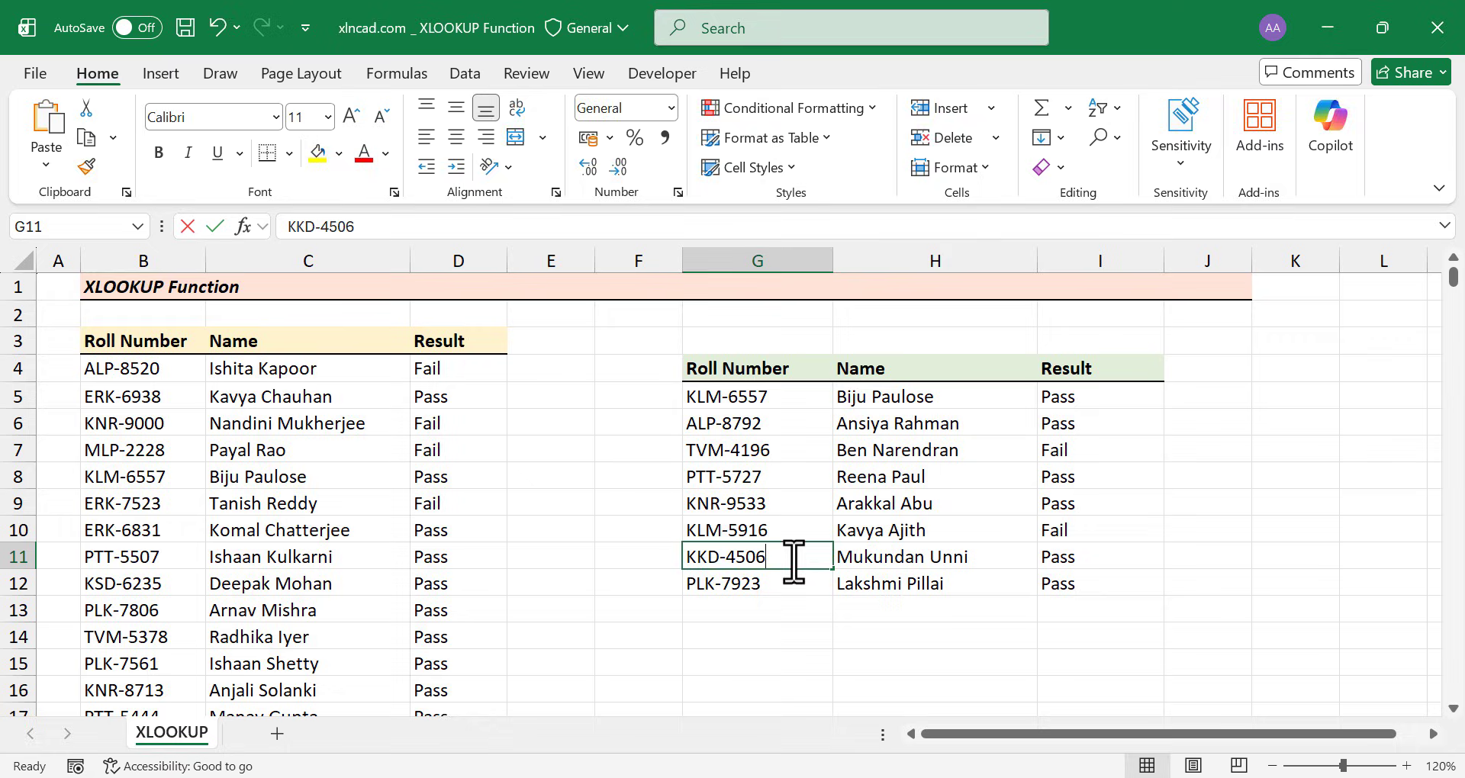
double_click(752, 557)
right_click(737, 562)
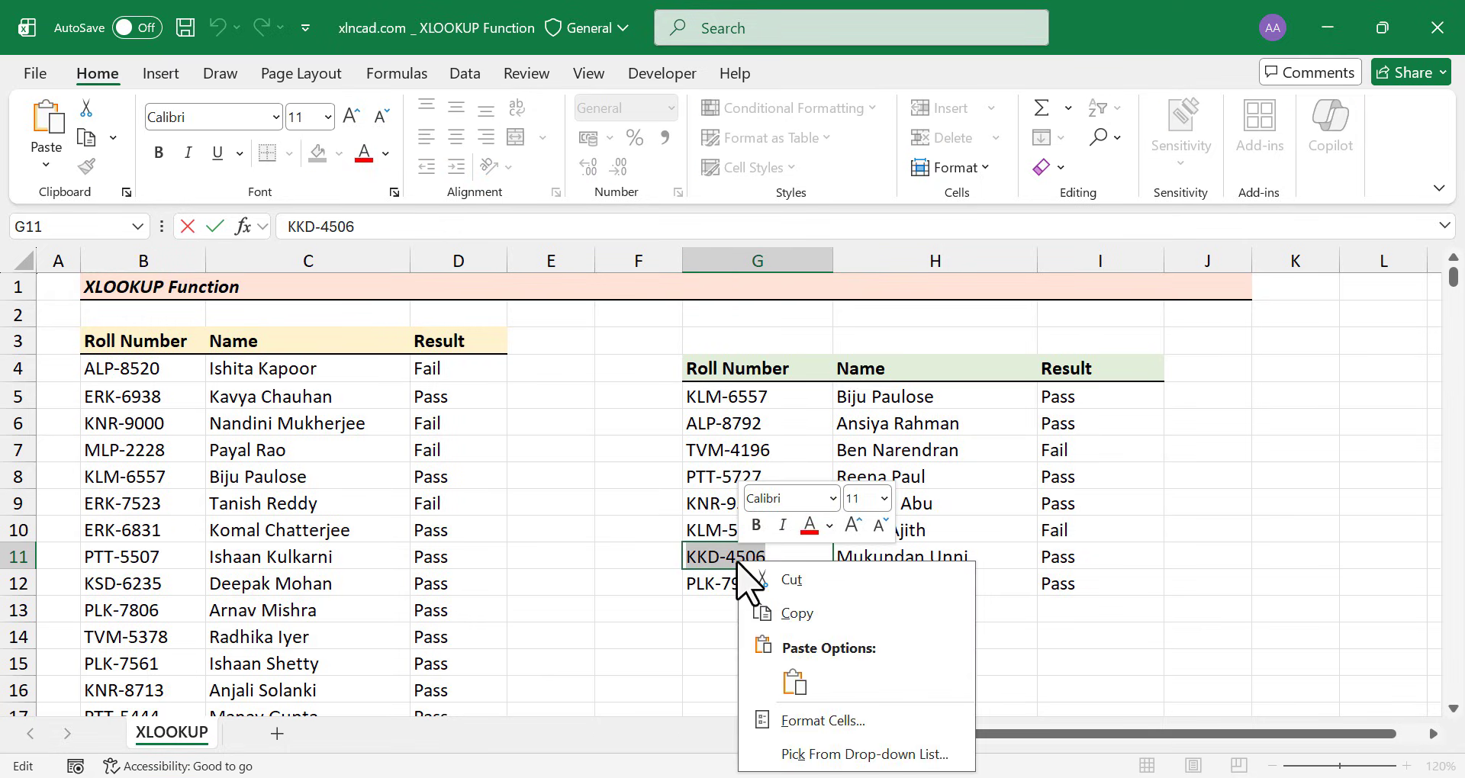
click(811, 613)
key(Escape)
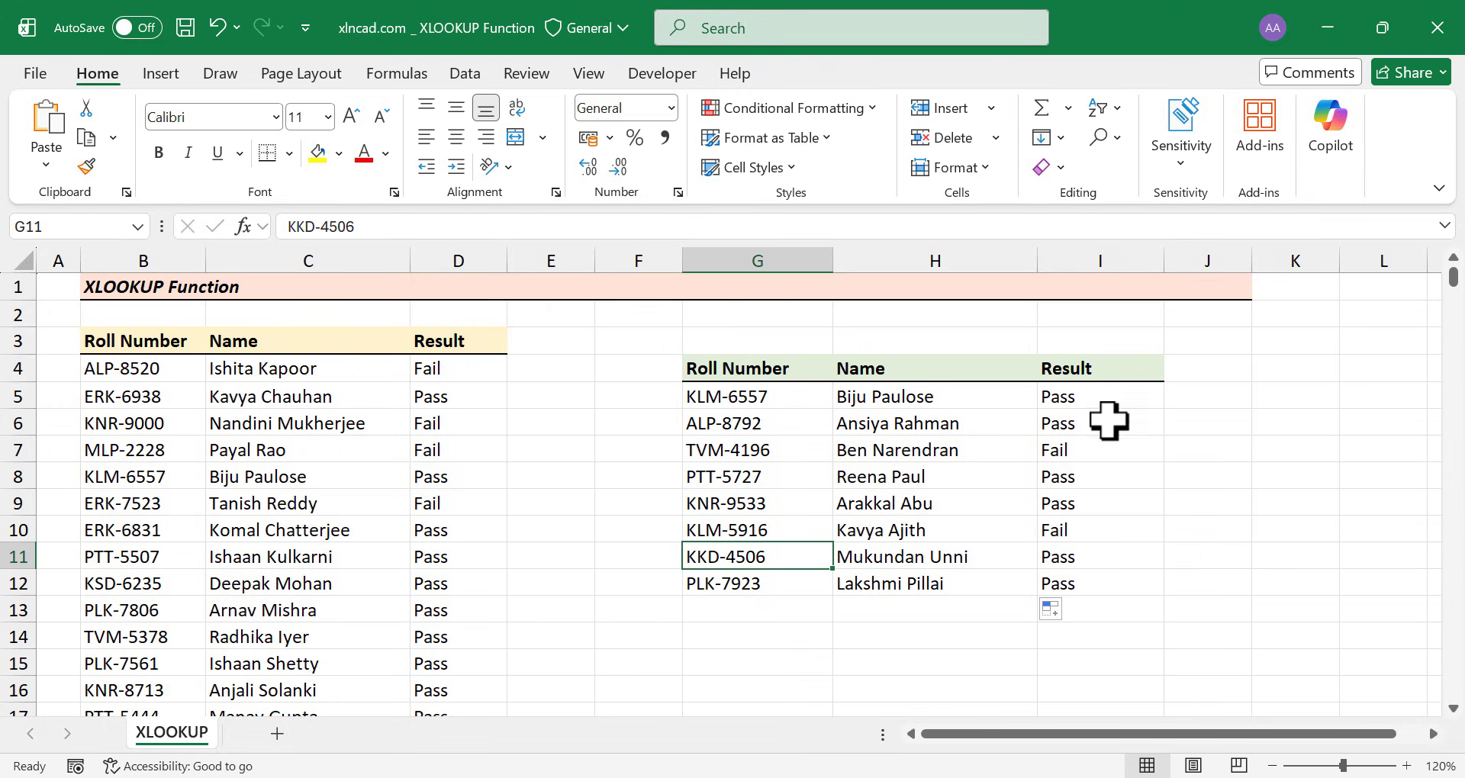
click(1103, 137)
click(1137, 171)
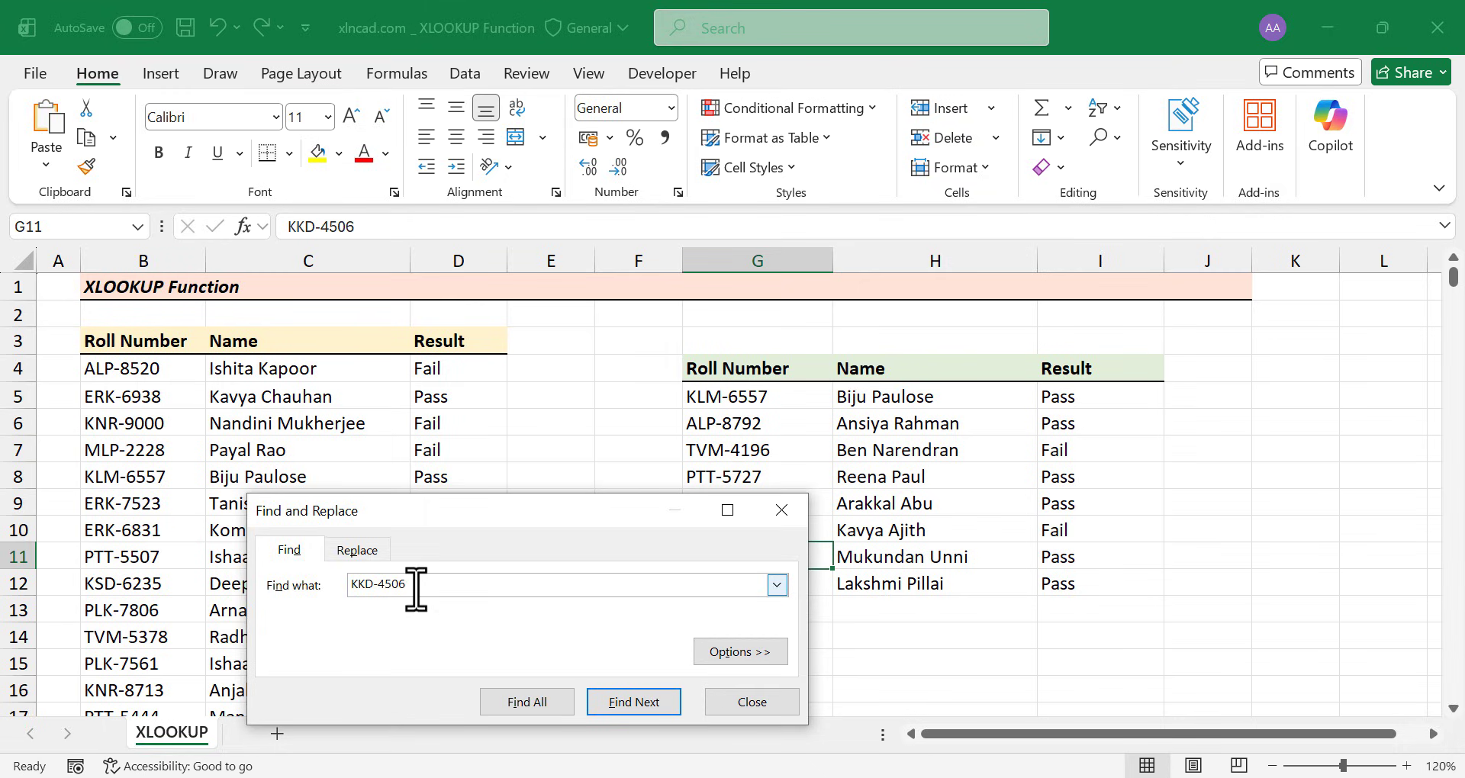
click(562, 702)
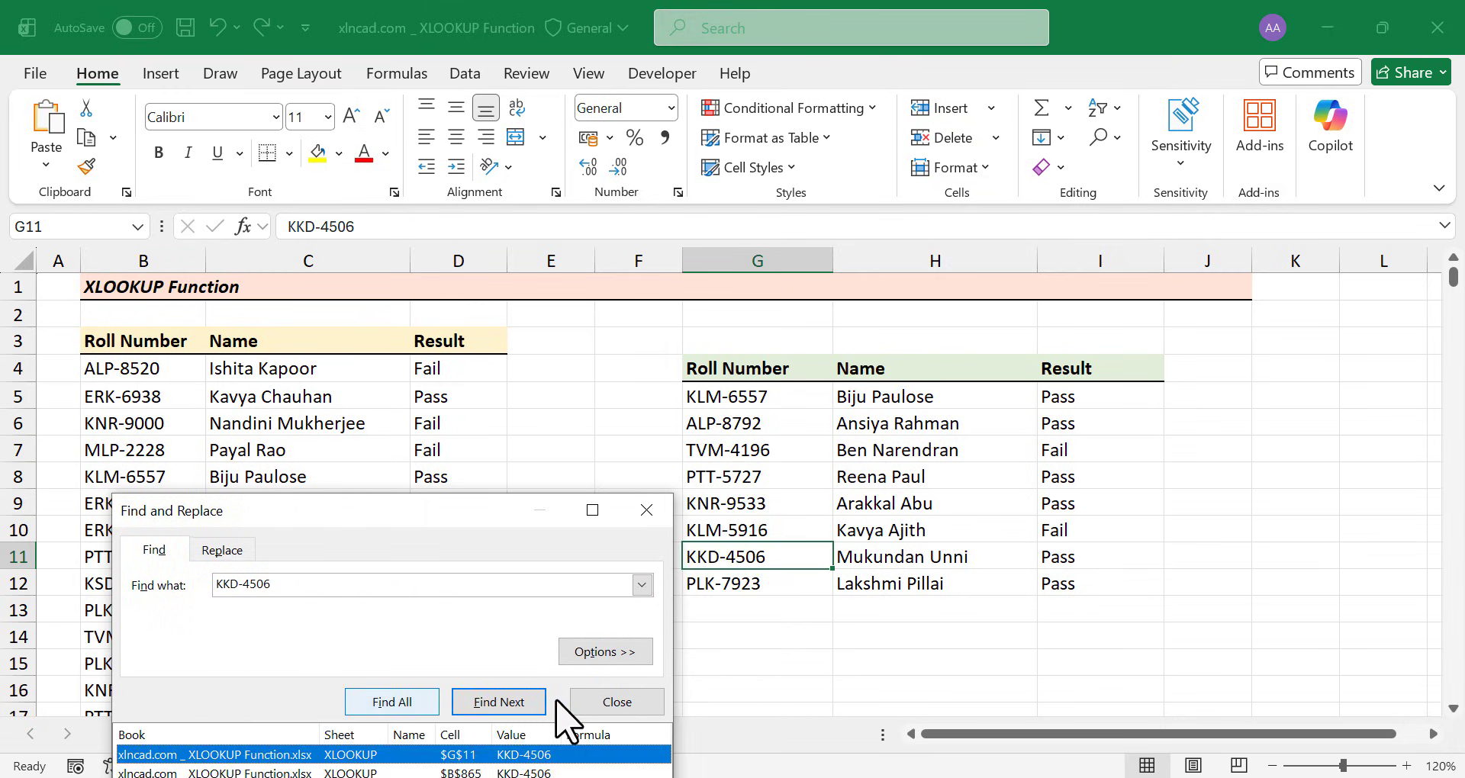
drag(450, 502, 500, 275)
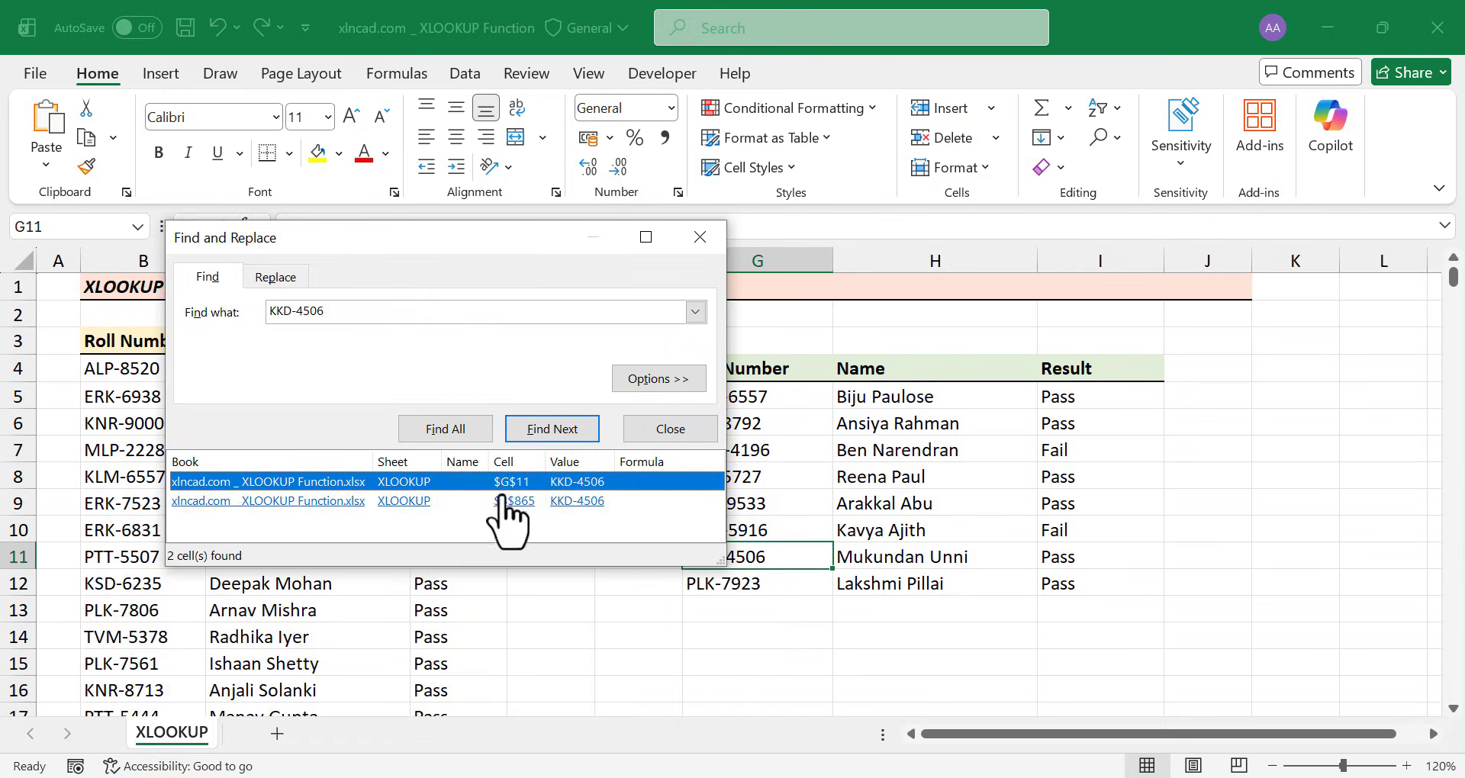
click(503, 501)
click(702, 236)
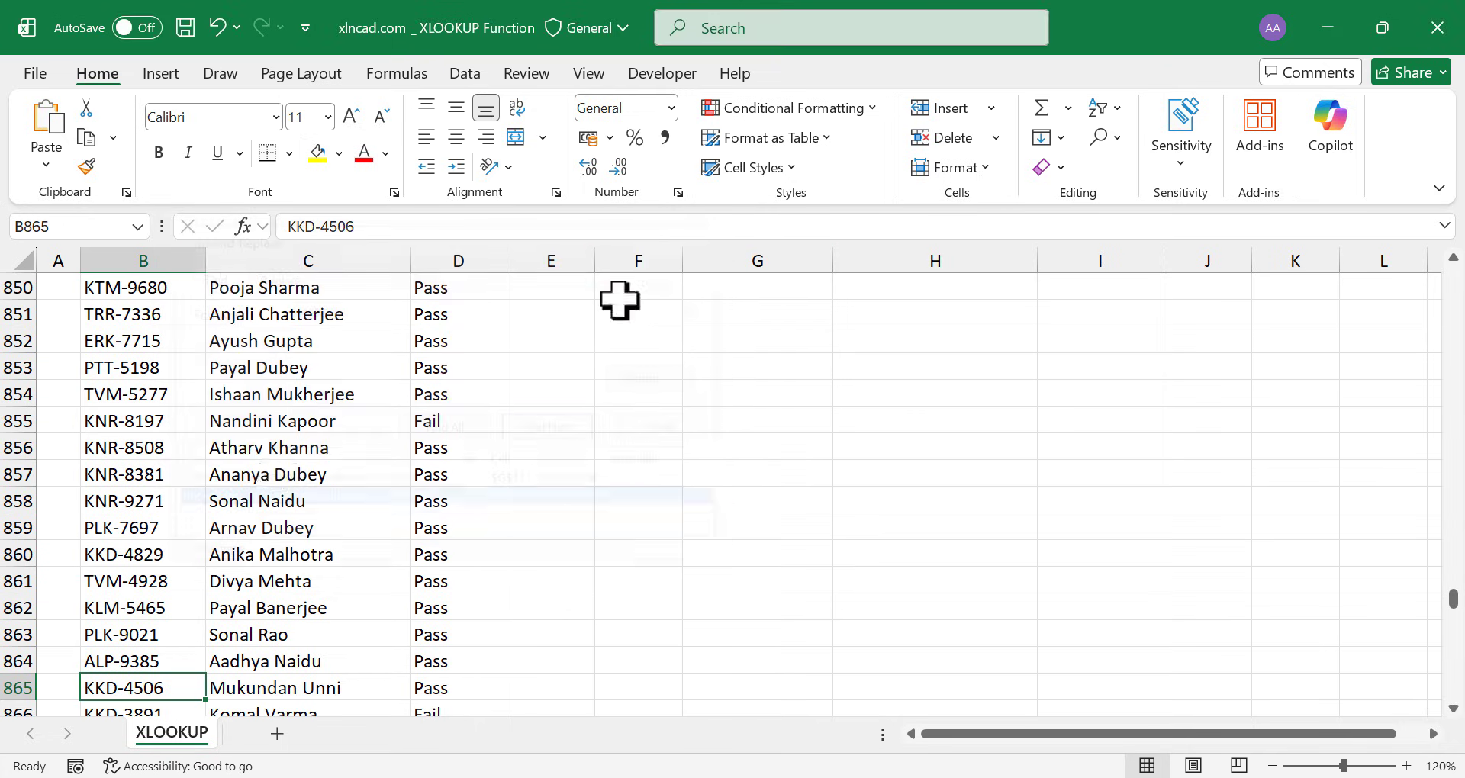
scroll(285, 491, down, 2)
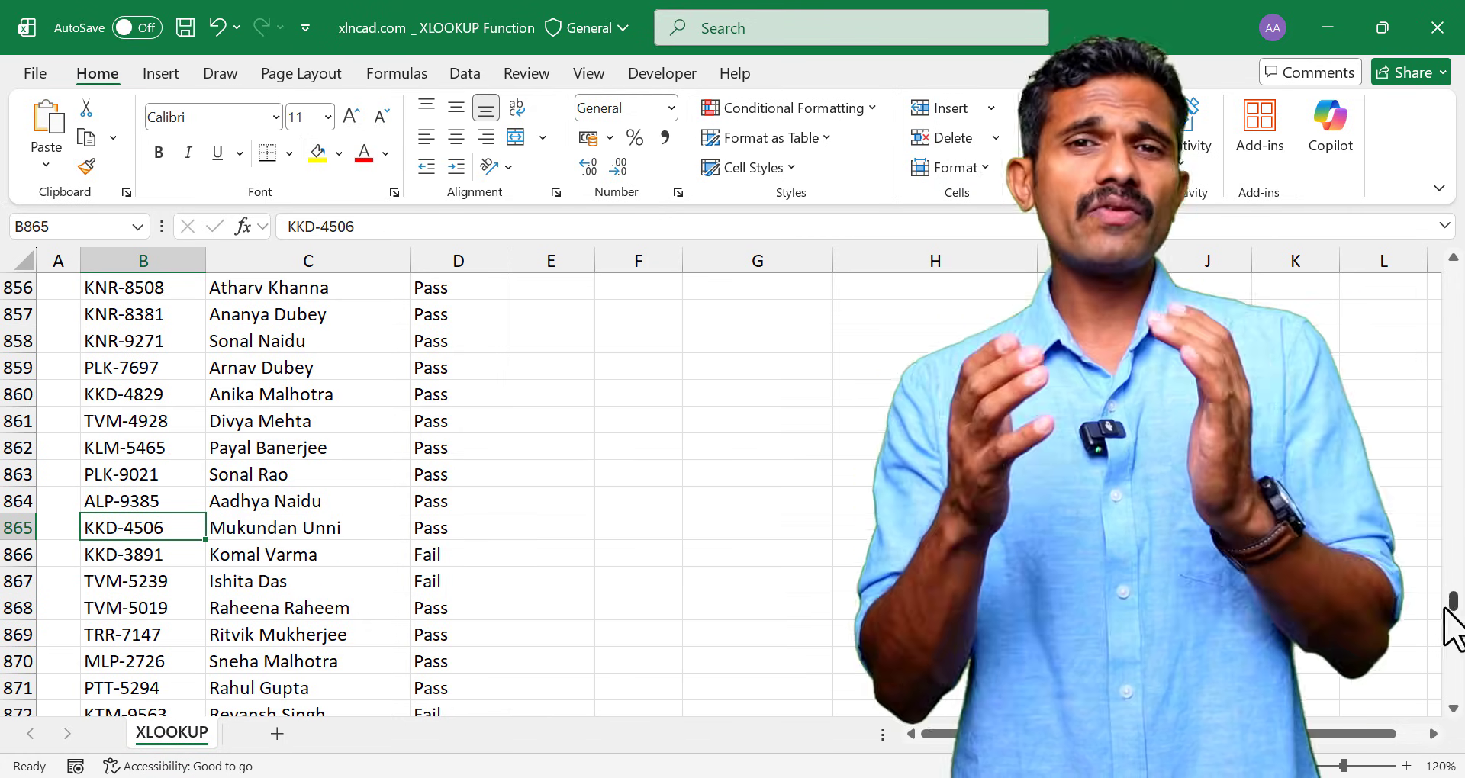
drag(1450, 606, 1443, 239)
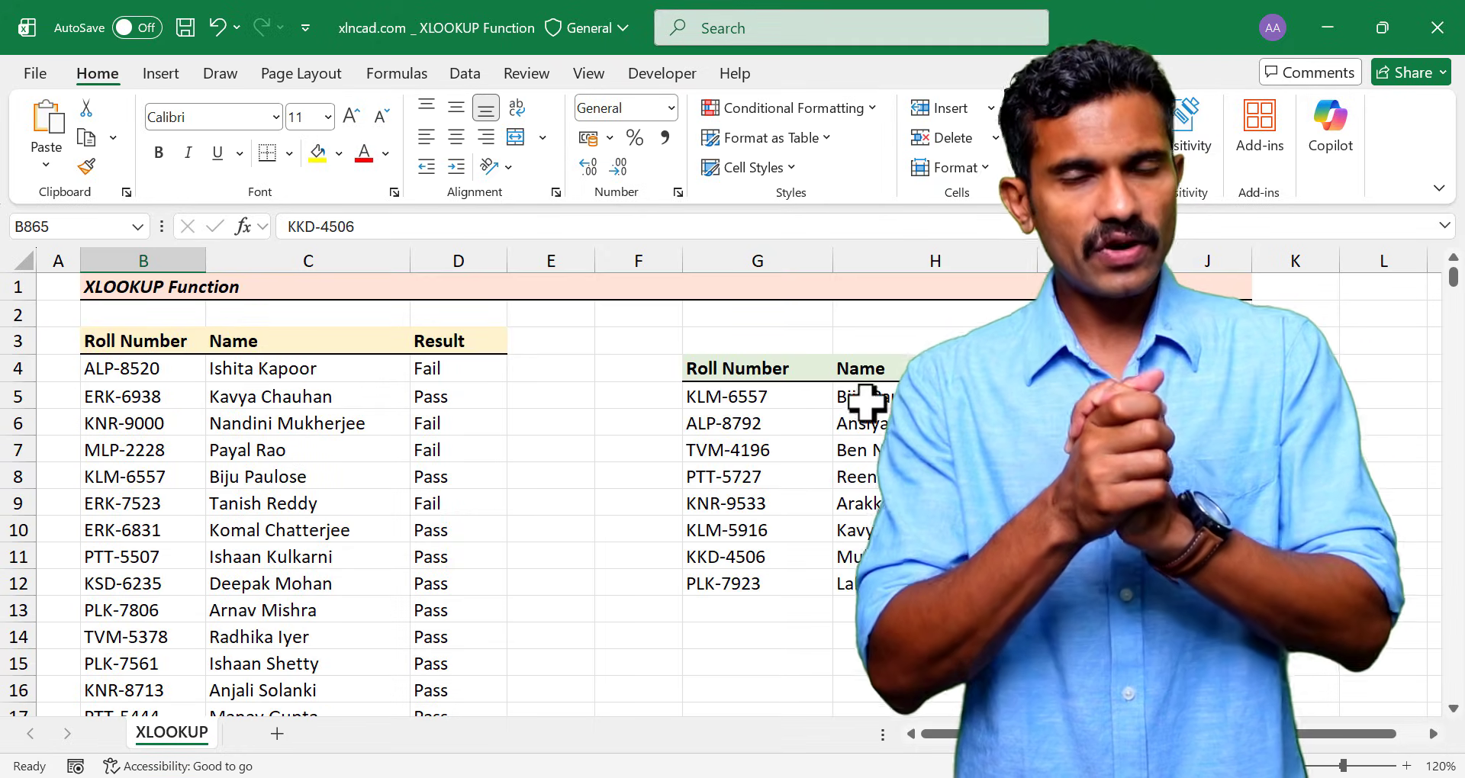
click(867, 402)
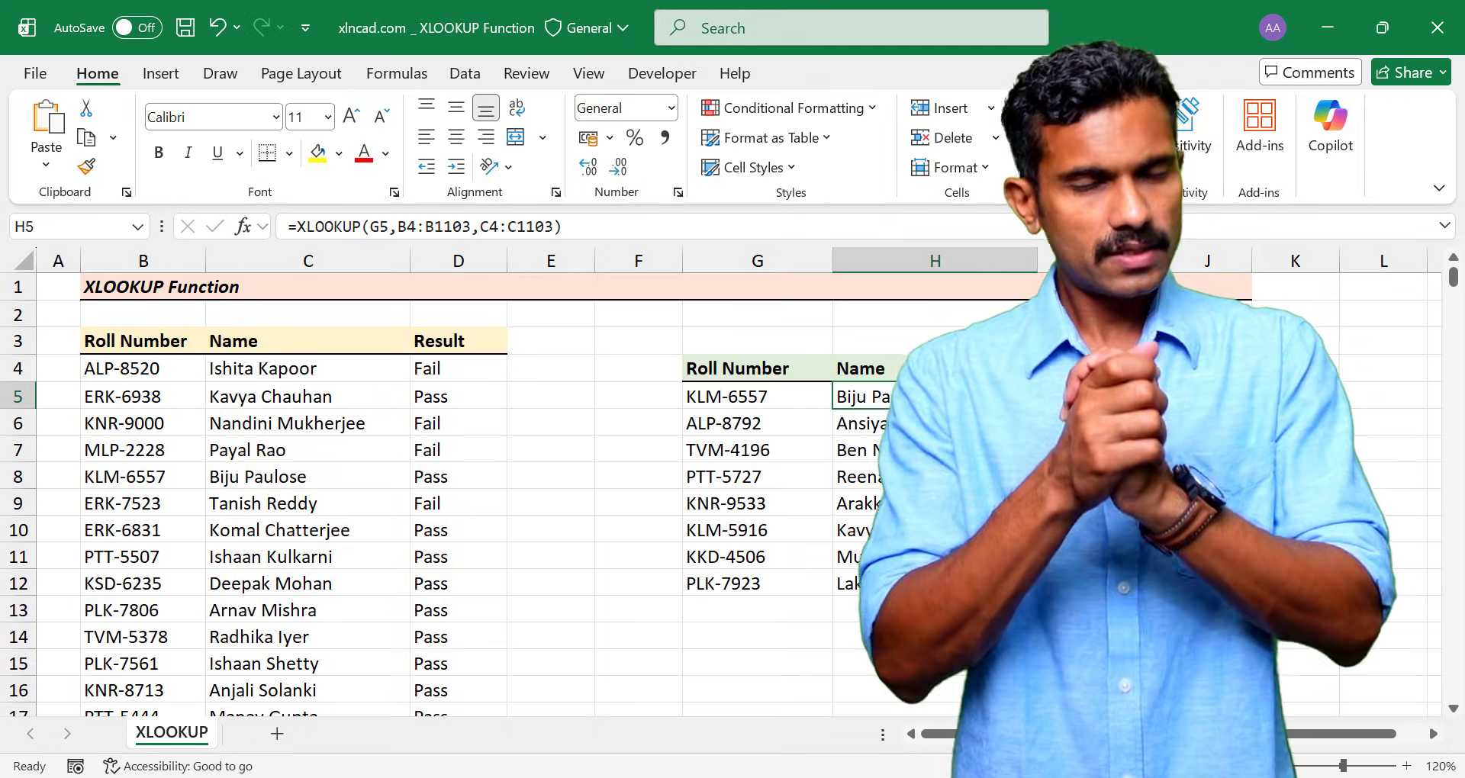